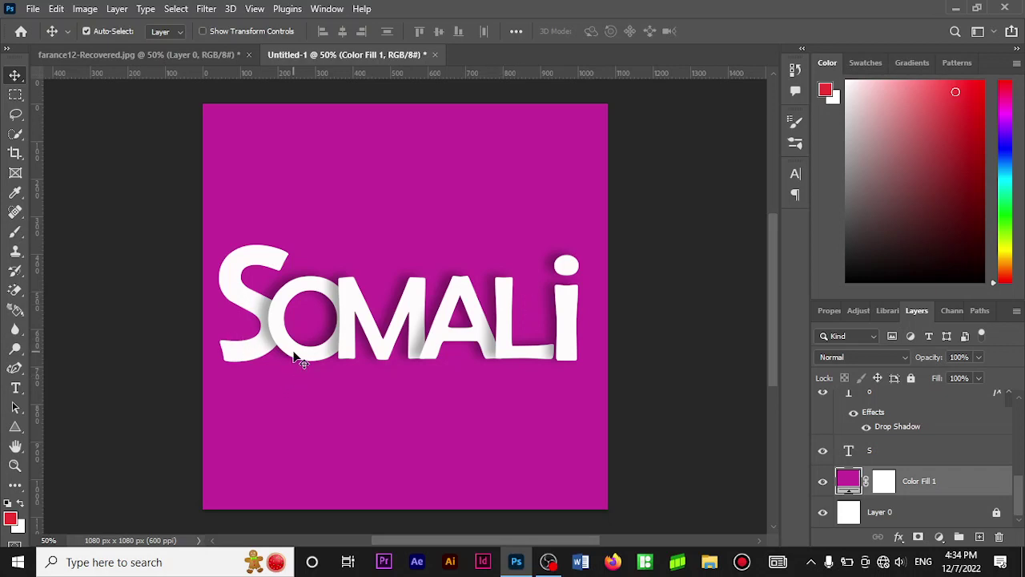
# Step: Slide the O, A and i letter layers left so each overlaps its neighbour
pyautogui.moveTo(297, 357)
pyautogui.mouseDown()
pyautogui.moveTo(286, 355)
pyautogui.moveTo(339, 347)
pyautogui.mouseUp()
pyautogui.moveTo(425, 352); pyautogui.dragTo(441, 353)
pyautogui.click(505, 360)
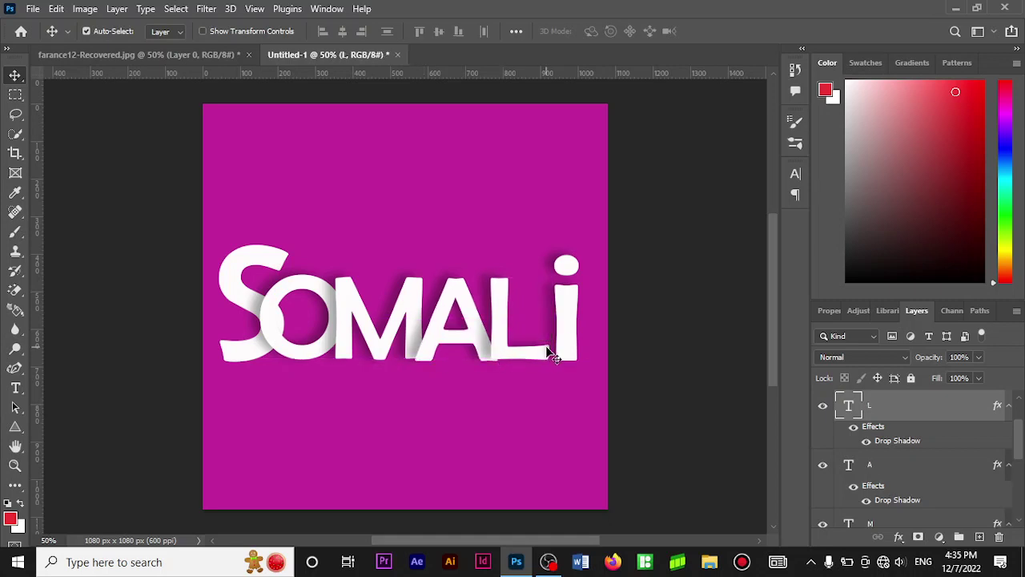
pyautogui.moveTo(566, 350); pyautogui.dragTo(551, 350)
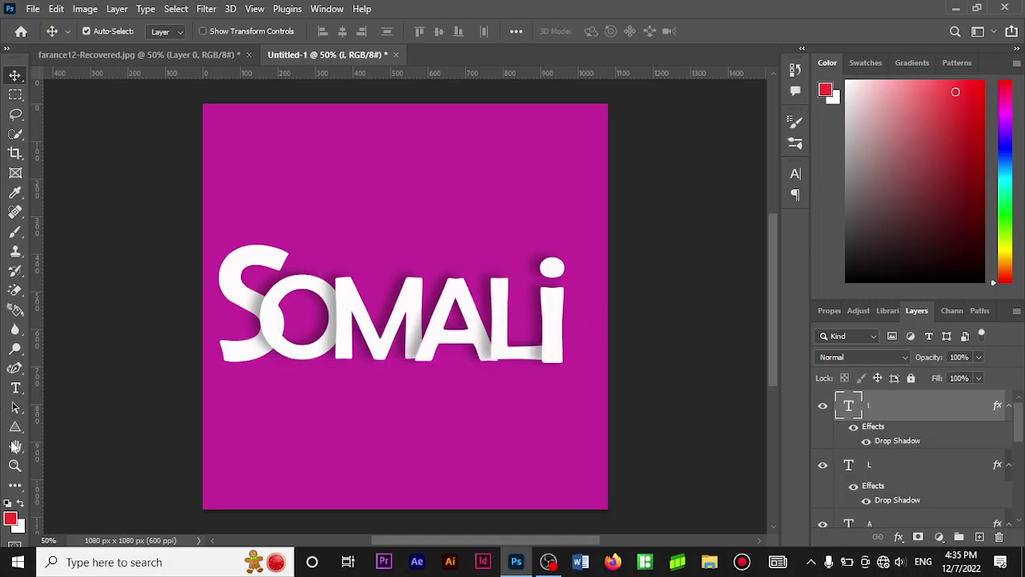
# Step: Zoom the canvas to 100% on the SOMALI lettering
pyautogui.click(14, 465)
pyautogui.click(403, 332)
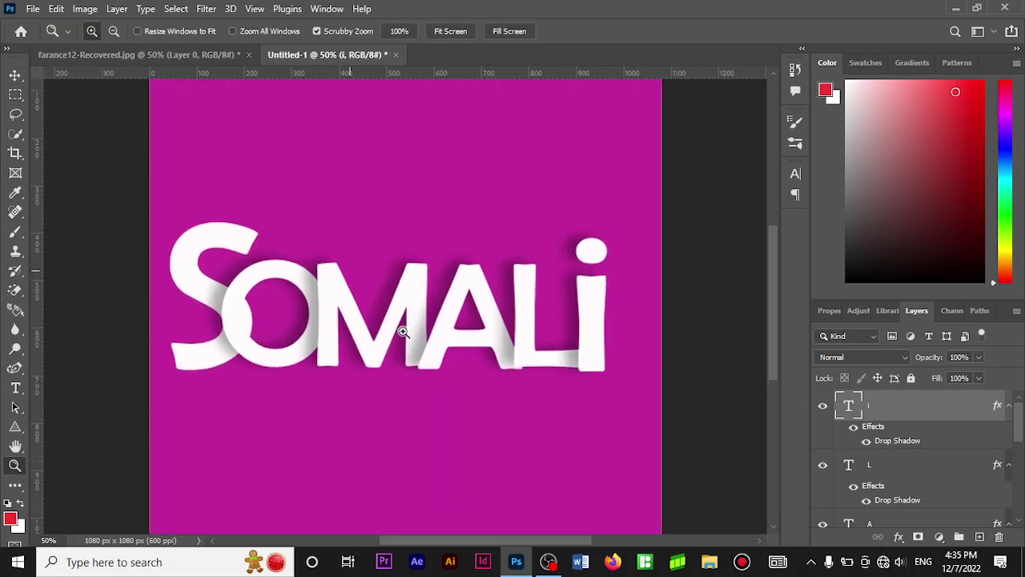
pyautogui.click(403, 332)
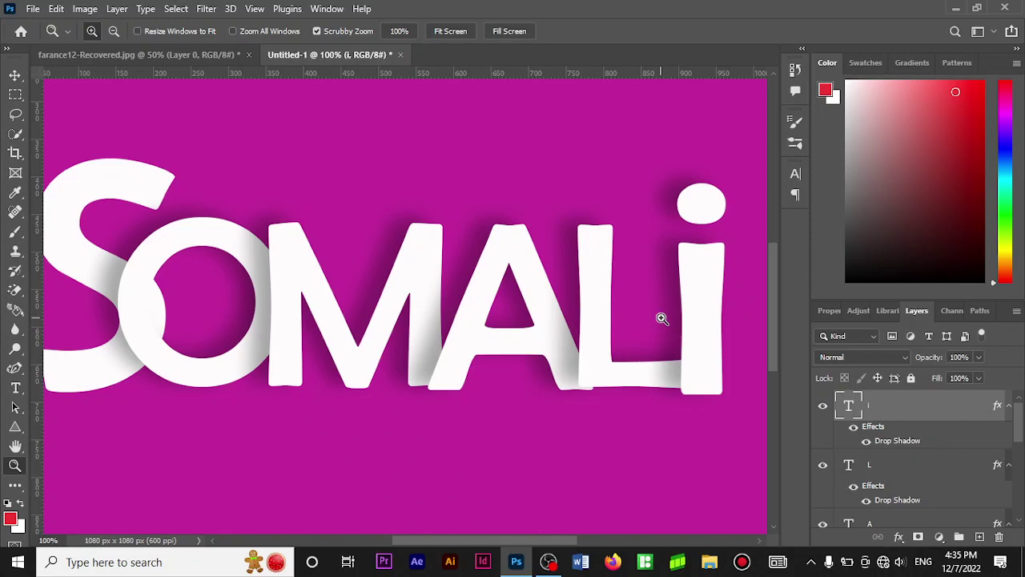
pyautogui.click(33, 9)
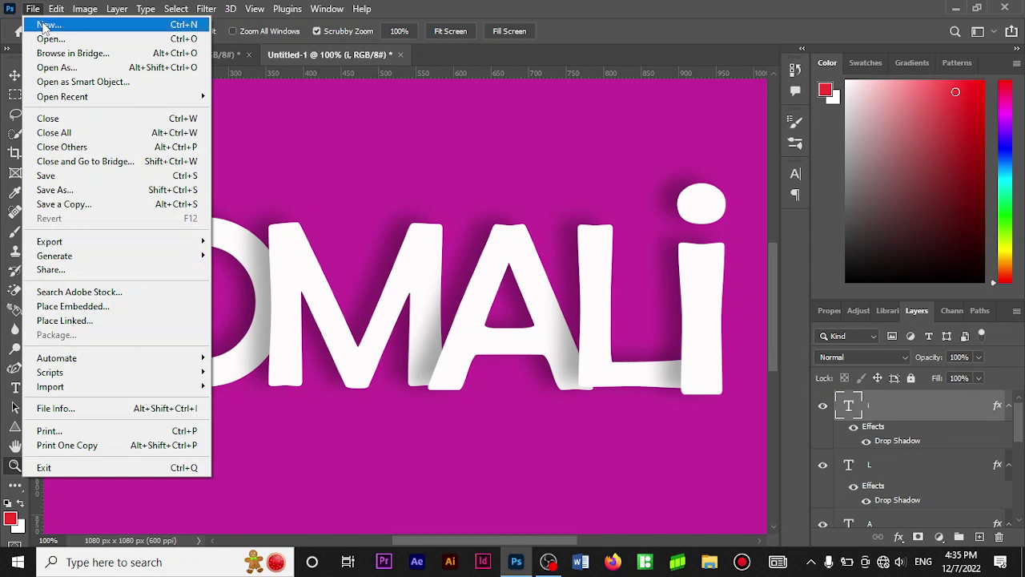
# Step: Create a 1080 × 1080 px document, unlock its background, and add a Solid Color fill layer
pyautogui.click(45, 25)
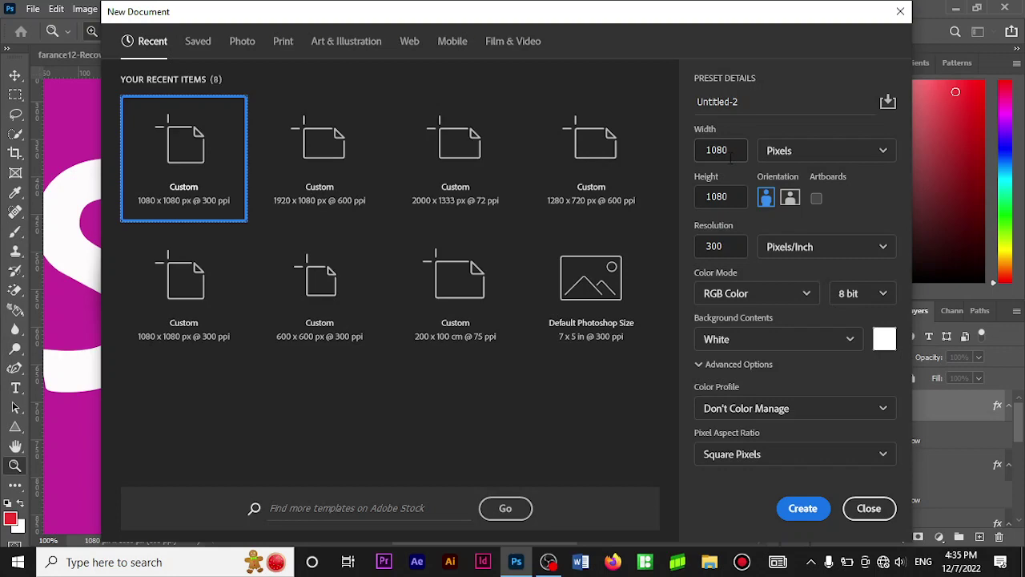
pyautogui.click(798, 513)
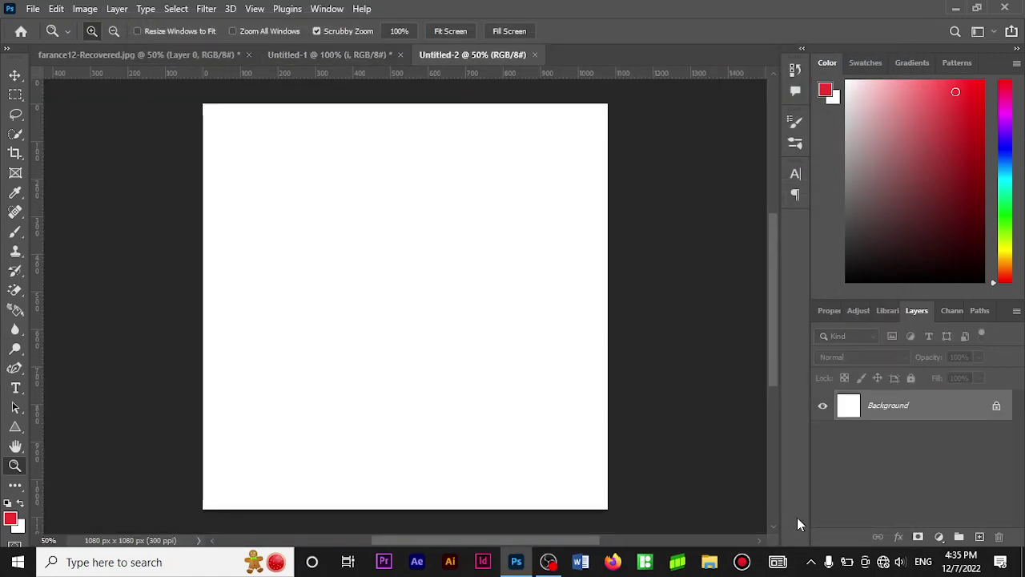
pyautogui.click(997, 407)
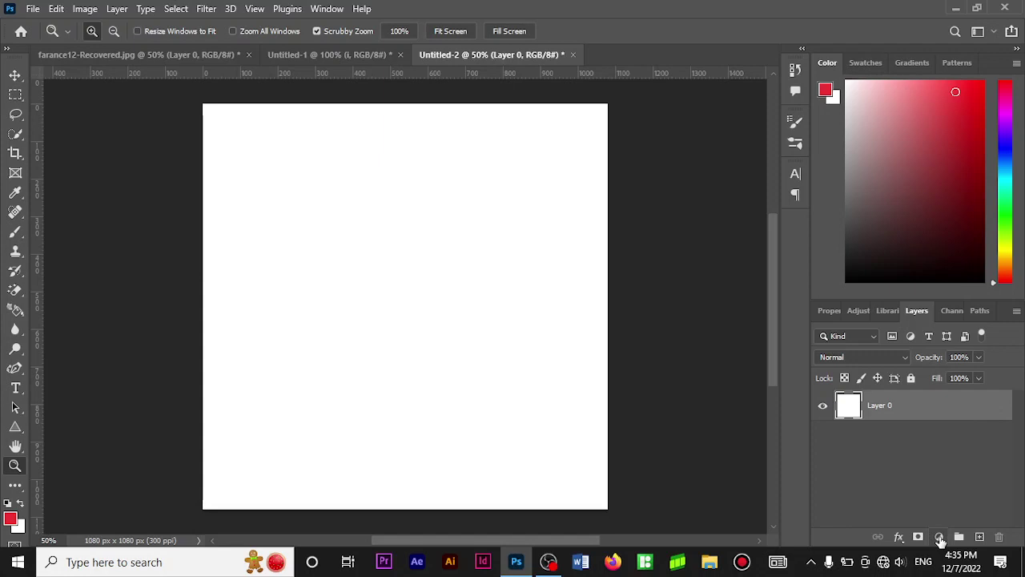
pyautogui.click(941, 541)
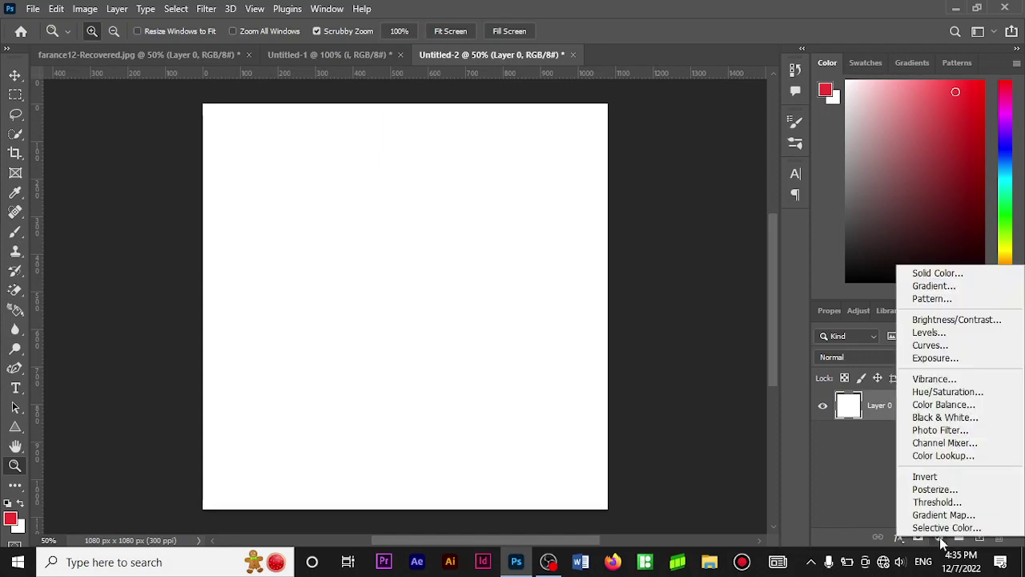
pyautogui.click(937, 273)
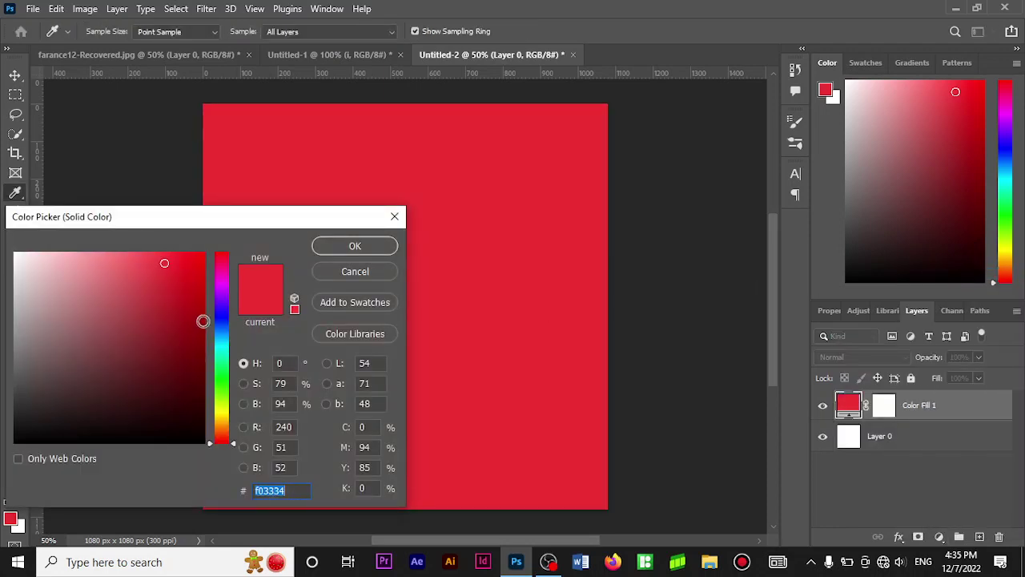
# Step: Set the Color Fill 1 layer to teal #1abcc2
pyautogui.click(219, 277)
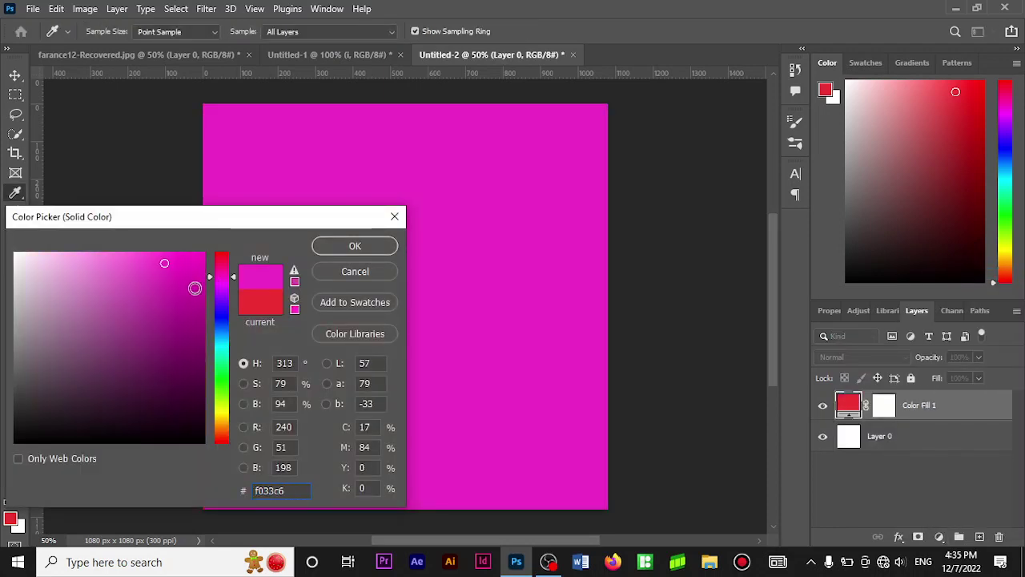
pyautogui.click(192, 294)
pyautogui.click(193, 295)
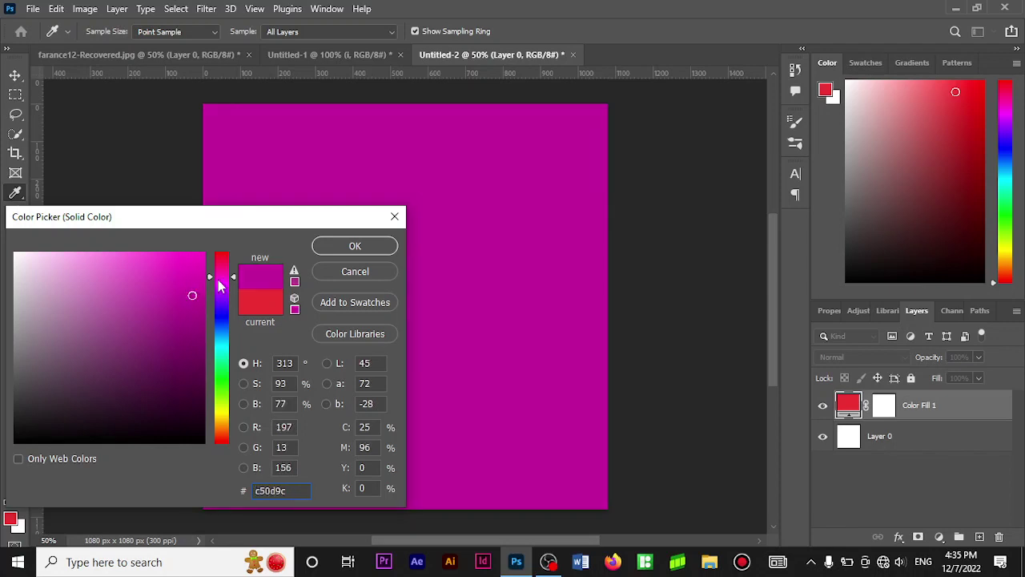
pyautogui.click(222, 280)
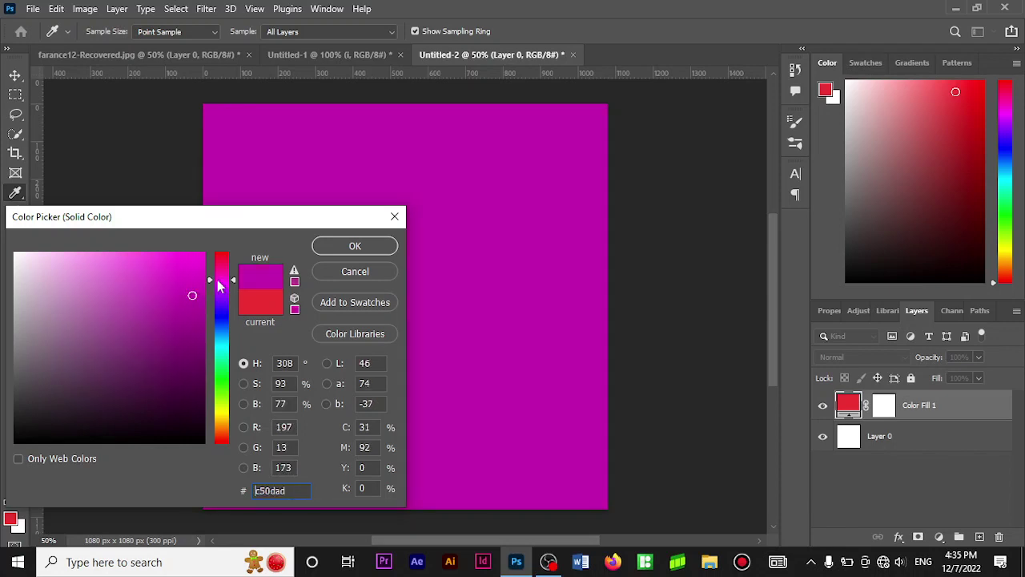
pyautogui.click(222, 343)
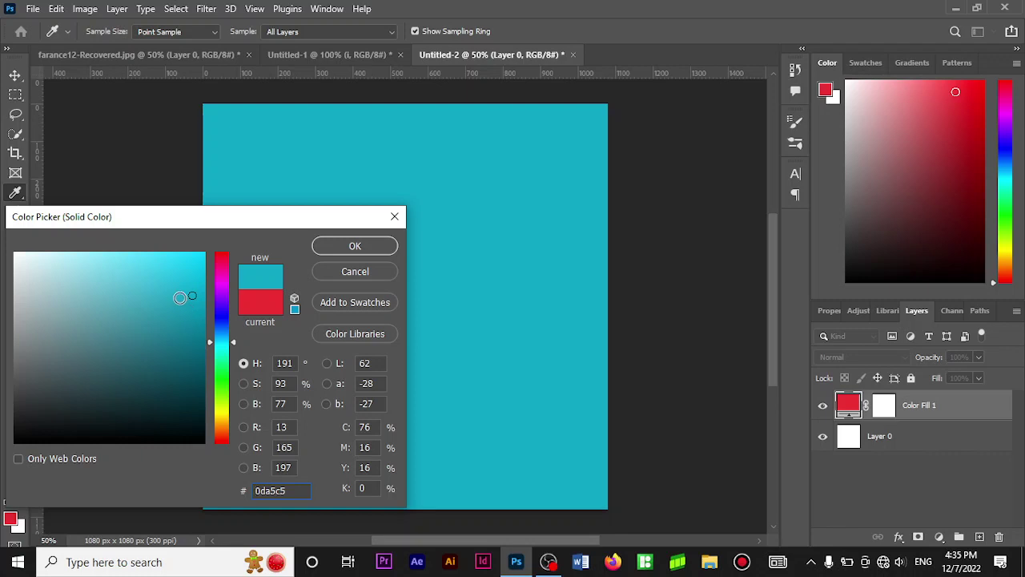
pyautogui.click(180, 297)
pyautogui.click(234, 346)
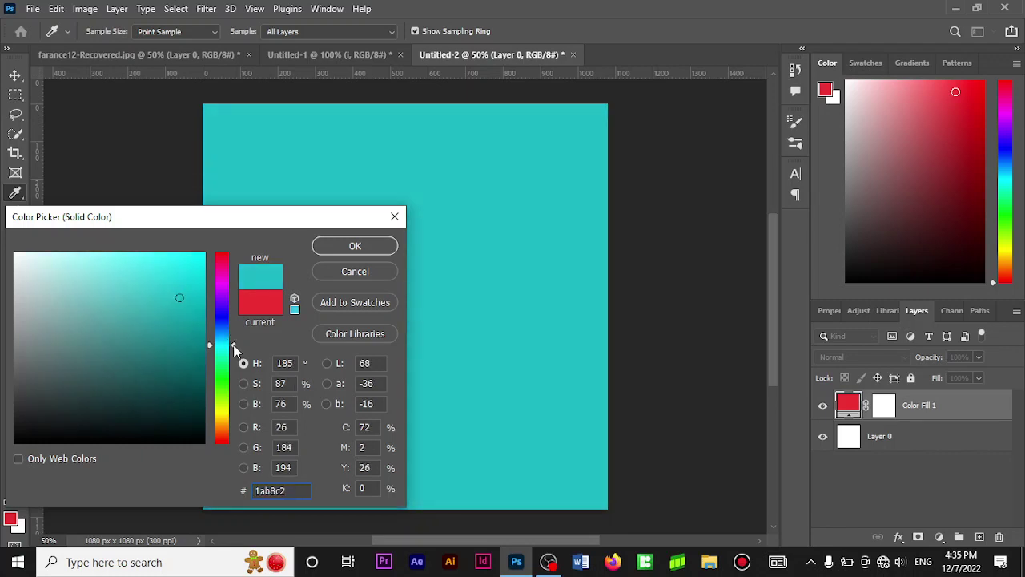
pyautogui.click(234, 348)
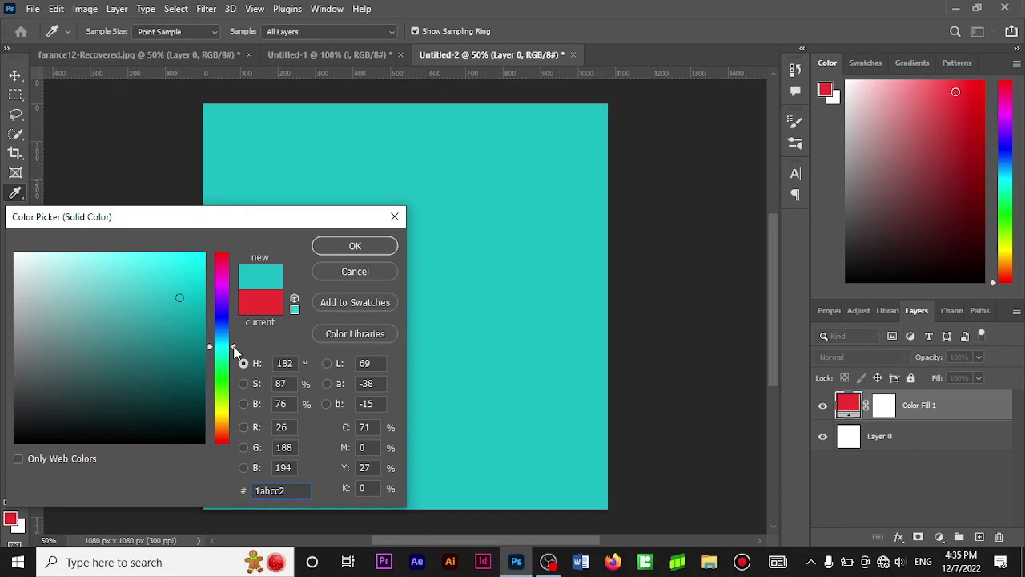
pyautogui.click(350, 245)
pyautogui.press('z')
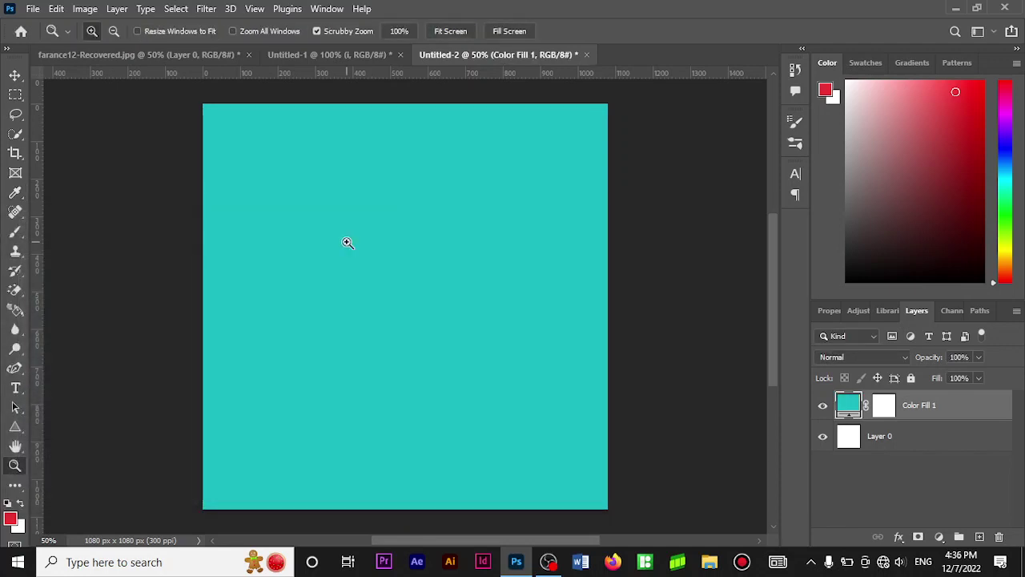
pyautogui.rightClick(13, 391)
# Step: Type a white letter S on the left side of the teal canvas
pyautogui.click(72, 386)
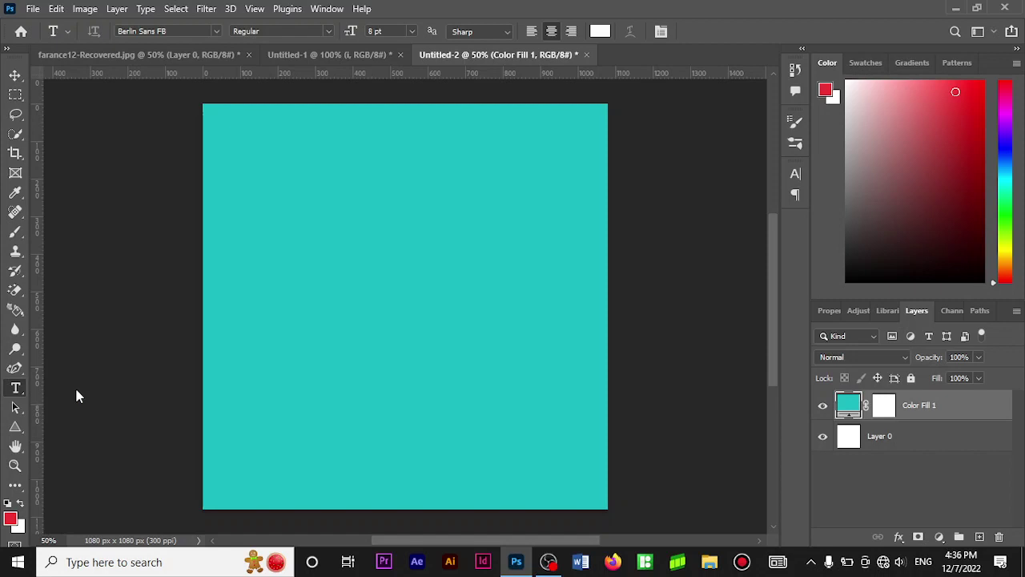
pyautogui.click(253, 298)
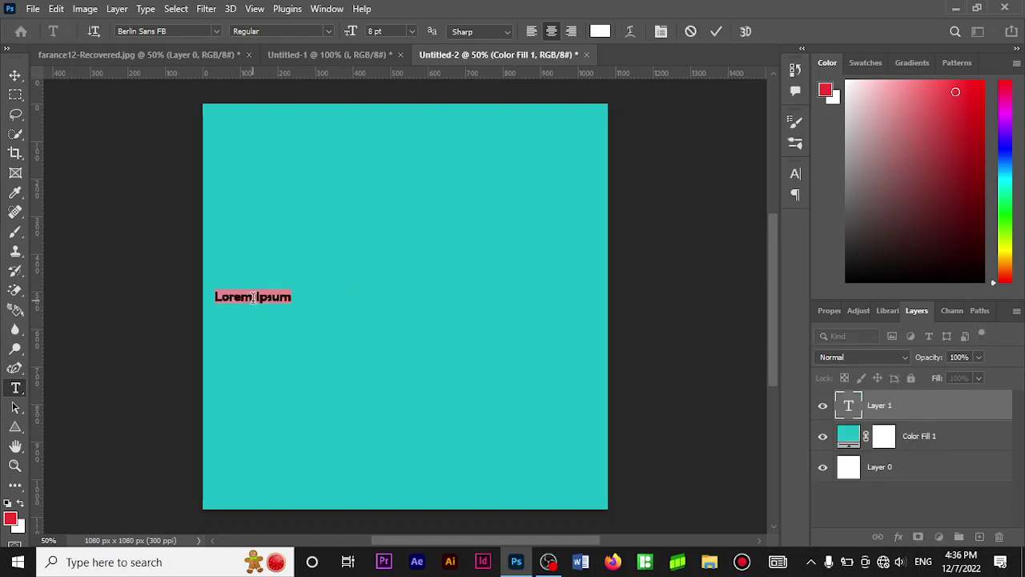
pyautogui.press('BackSpace')
pyautogui.write('S')
pyautogui.click(716, 31)
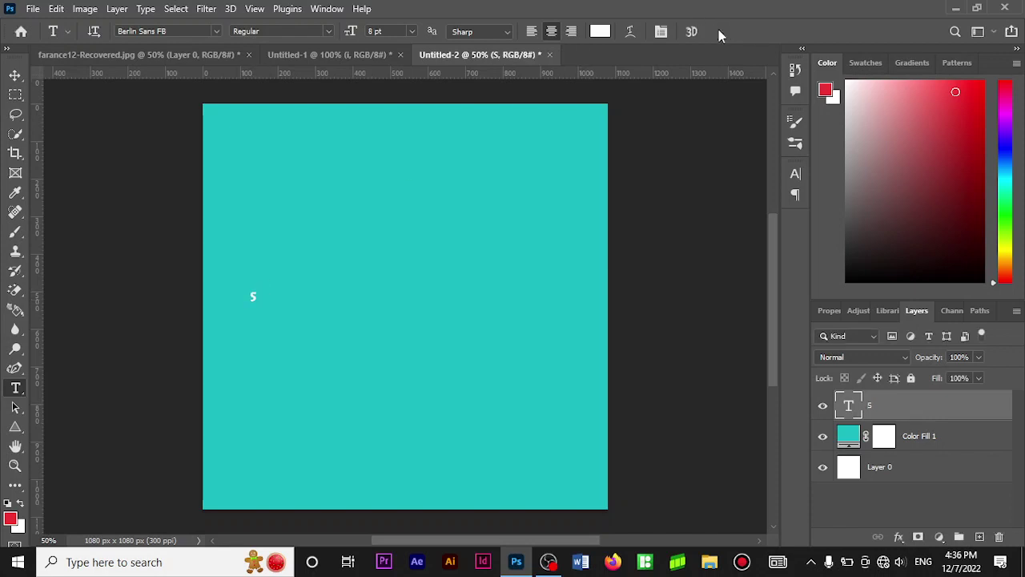
# Step: Enlarge the S to about 207 × 411 px and move it down and left
pyautogui.hotkey('ctrl', 't')
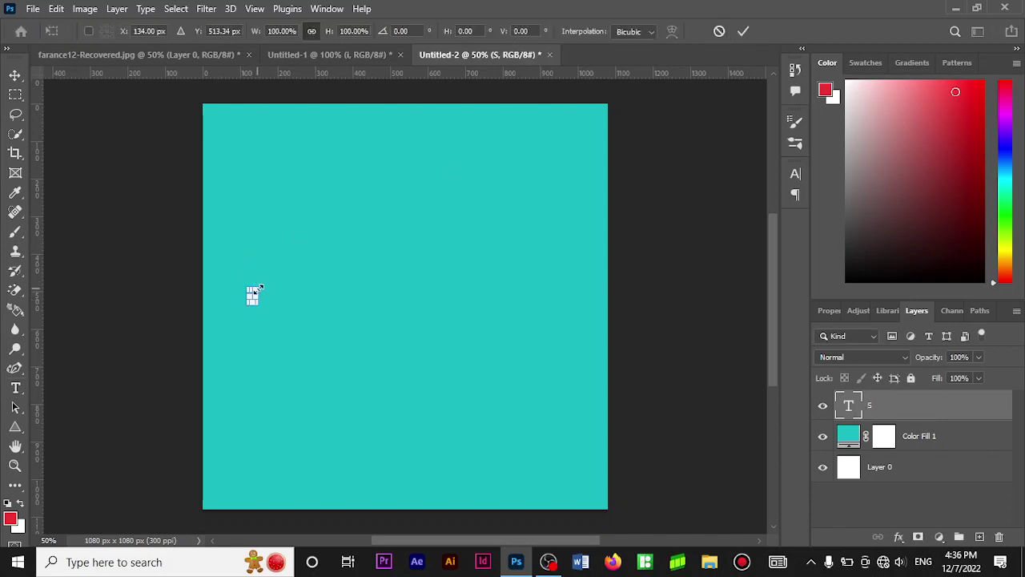
pyautogui.moveTo(255, 290); pyautogui.dragTo(366, 168)
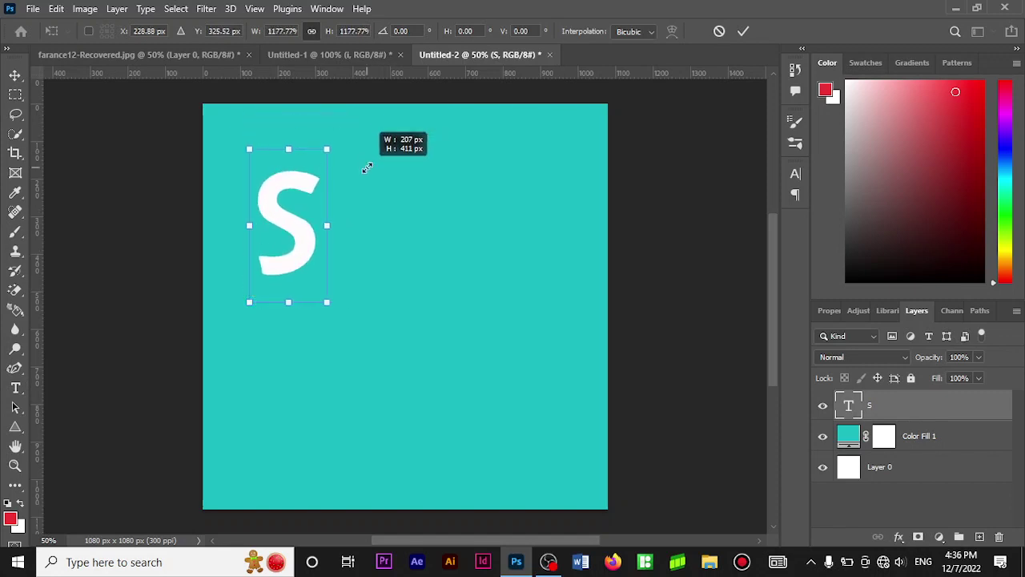
pyautogui.moveTo(305, 245); pyautogui.dragTo(267, 316)
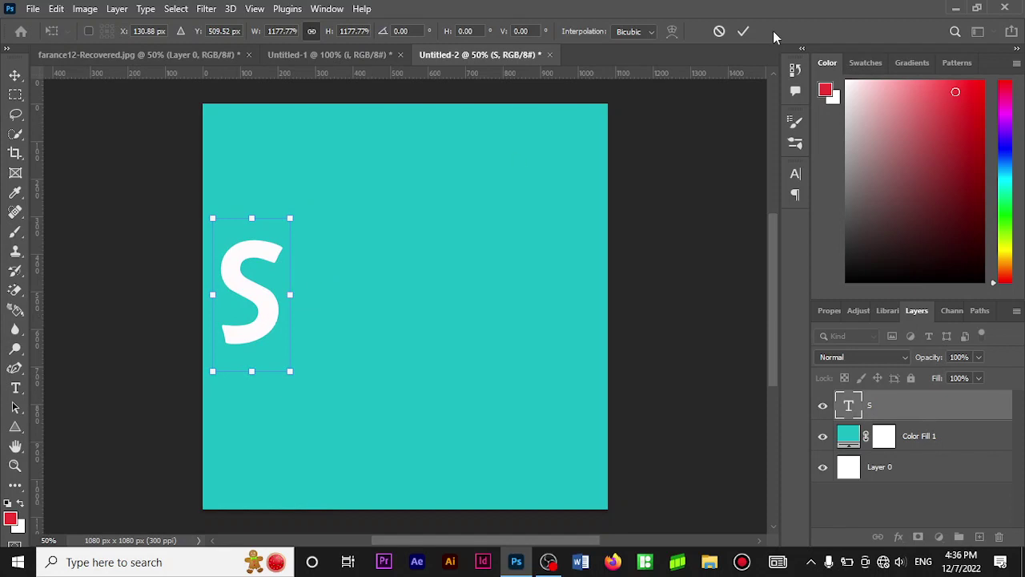
pyautogui.click(744, 32)
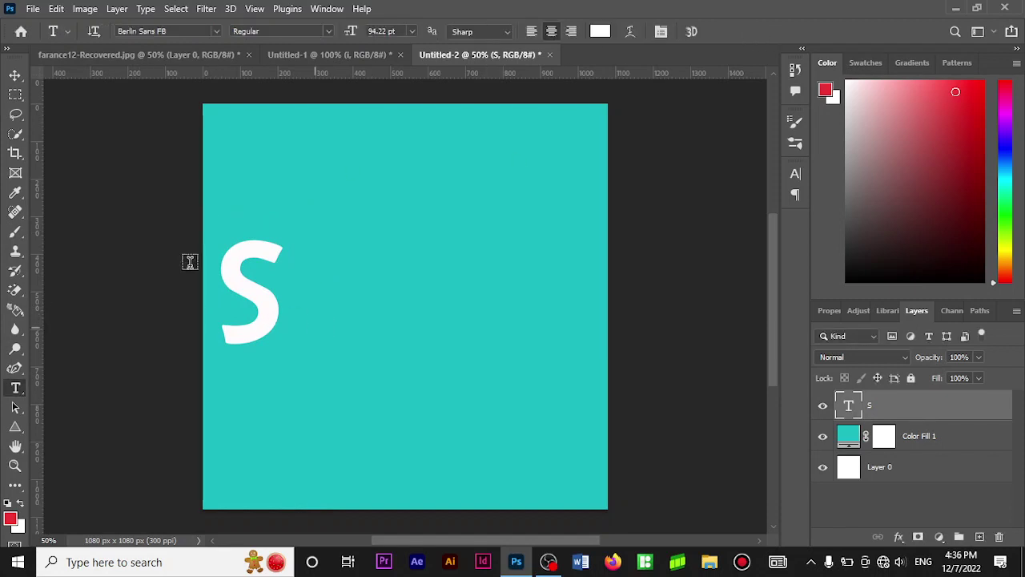
pyautogui.click(14, 74)
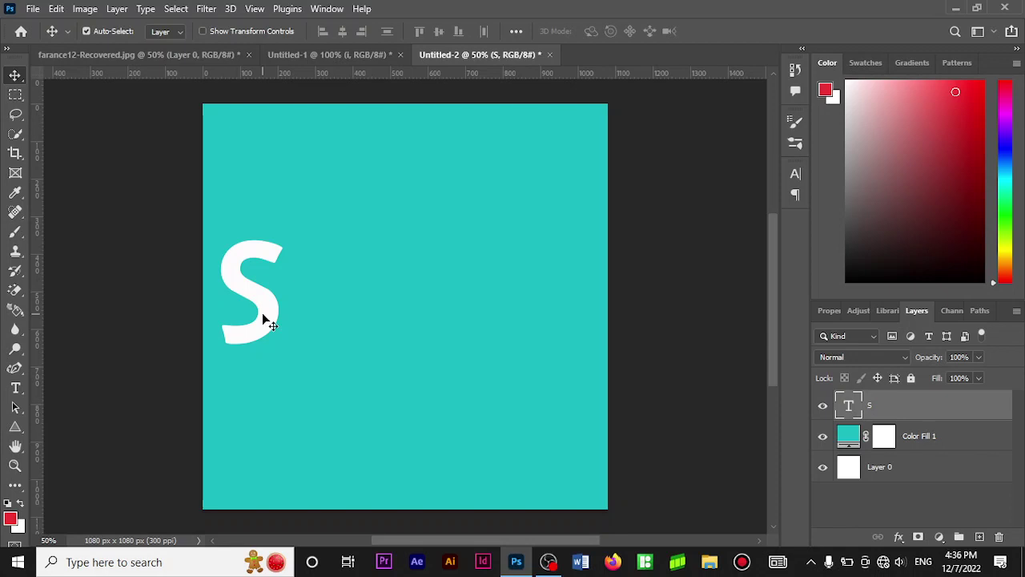
# Step: Duplicate the S slightly to the right so the two S letters overlap
pyautogui.press('ctrl')
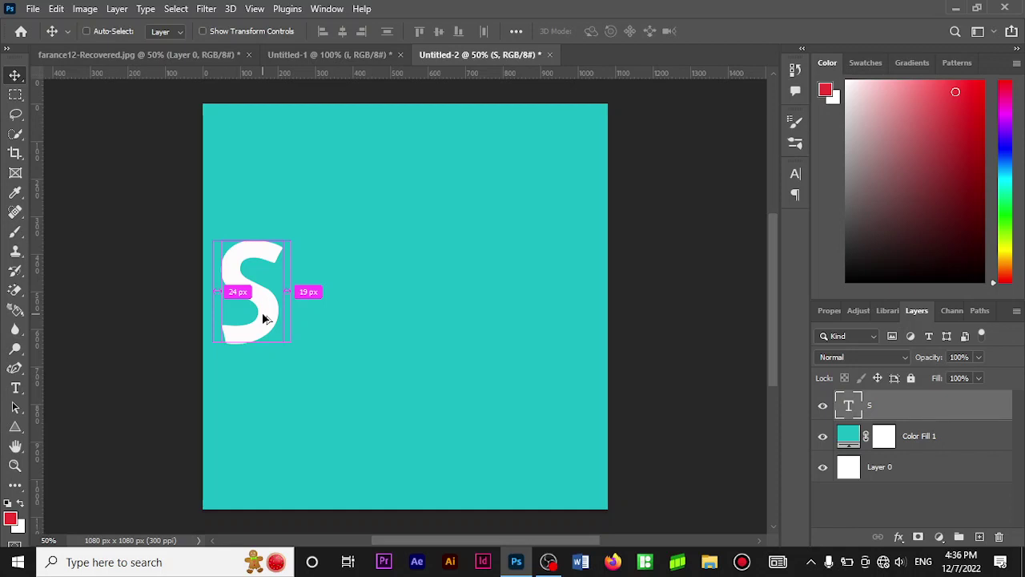
pyautogui.moveTo(266, 319); pyautogui.dragTo(296, 318)
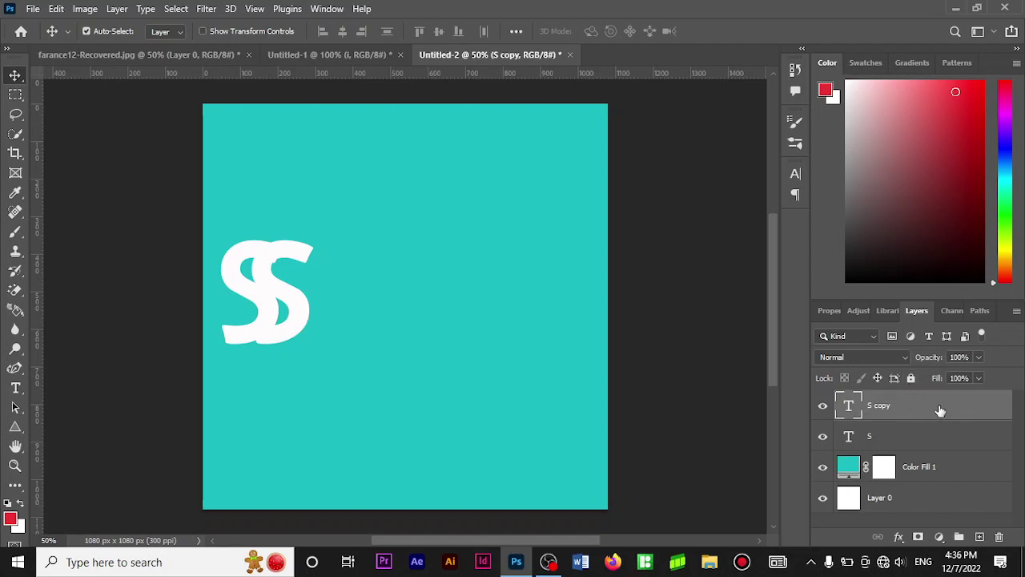
# Step: Try a Drop Shadow on the S copy, discard it, and reopen its Blending Options
pyautogui.doubleClick(884, 407)
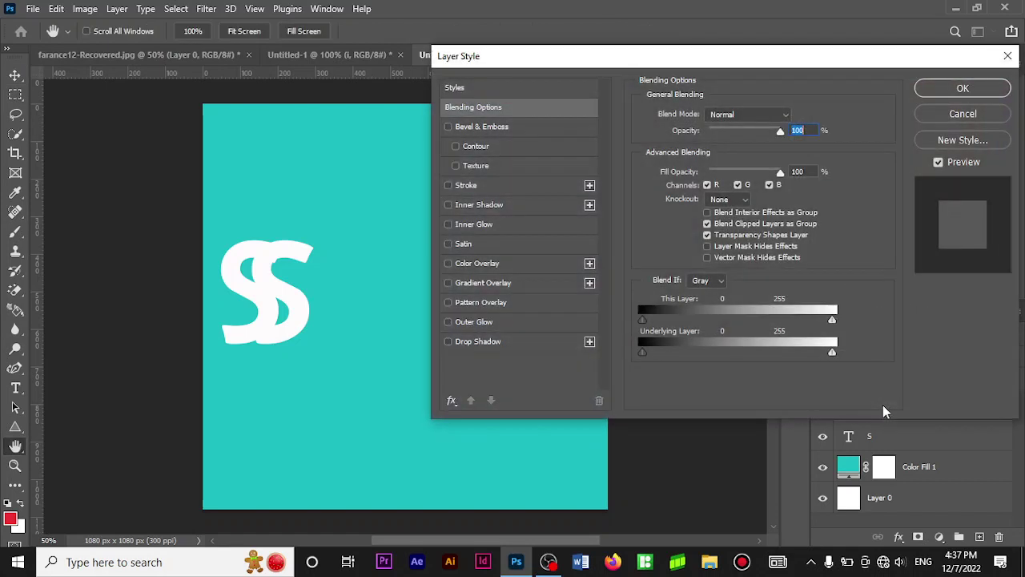
pyautogui.click(448, 341)
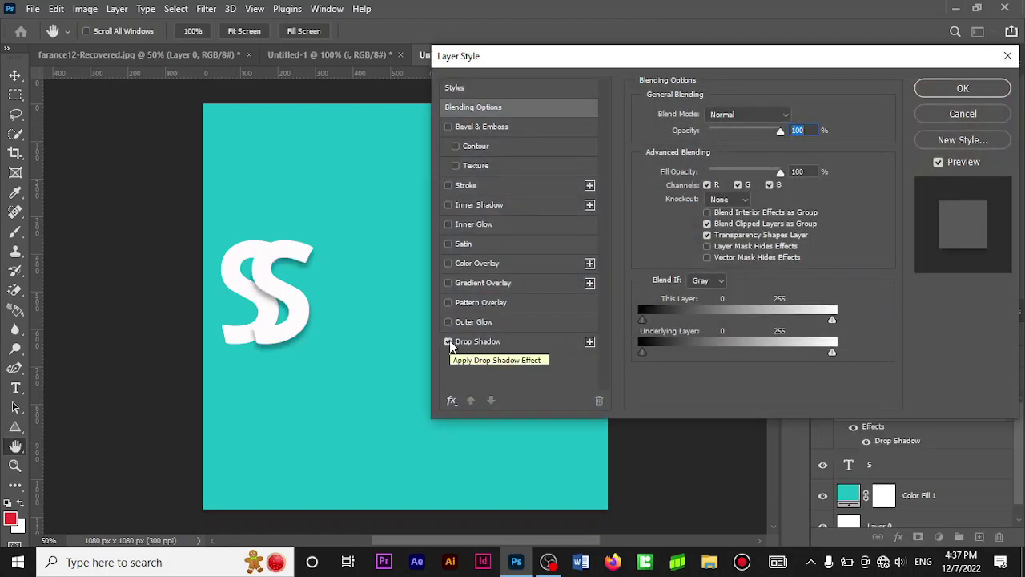
pyautogui.click(1006, 63)
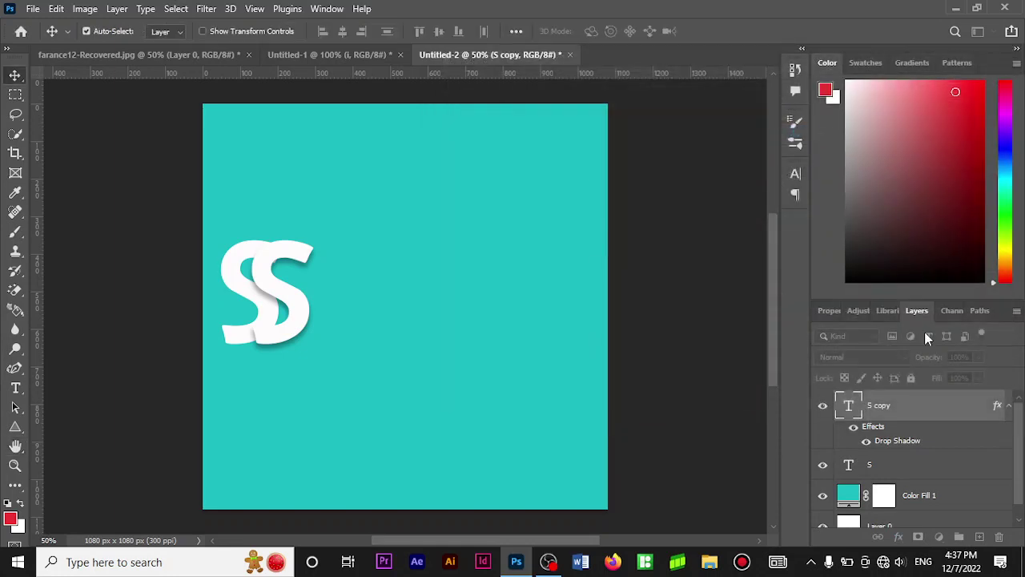
pyautogui.click(899, 538)
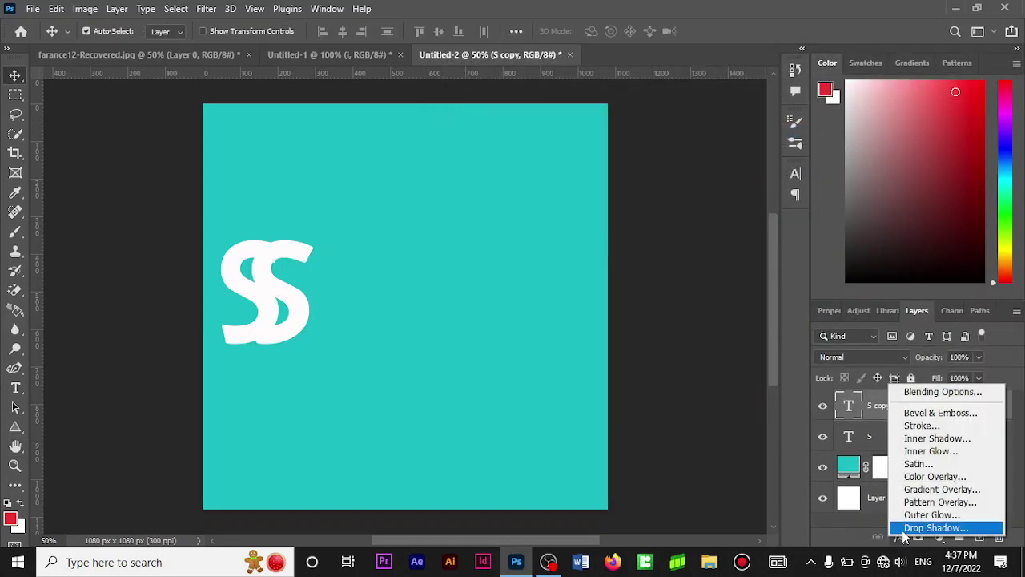
pyautogui.click(913, 529)
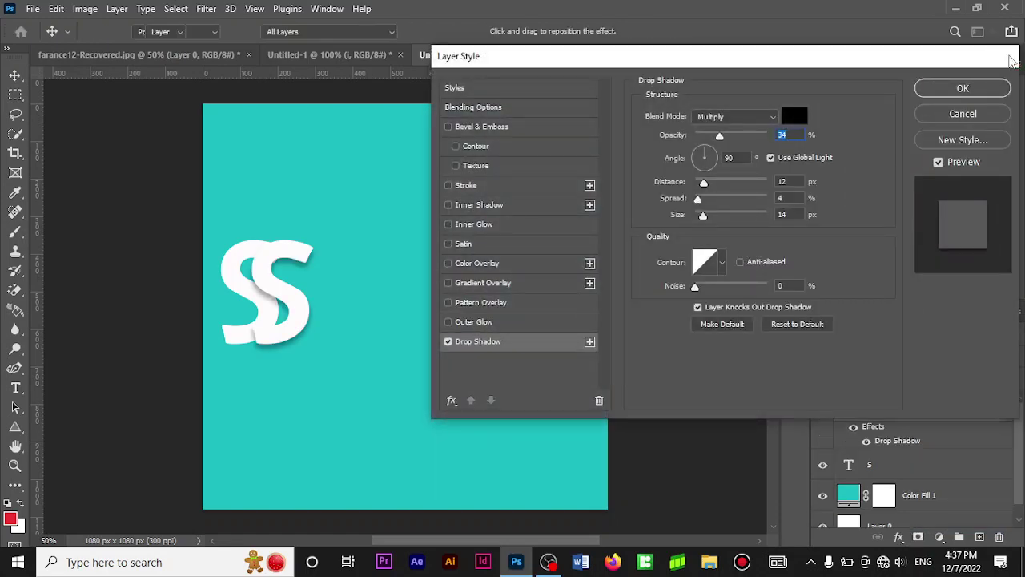
pyautogui.click(1009, 58)
pyautogui.rightClick(922, 411)
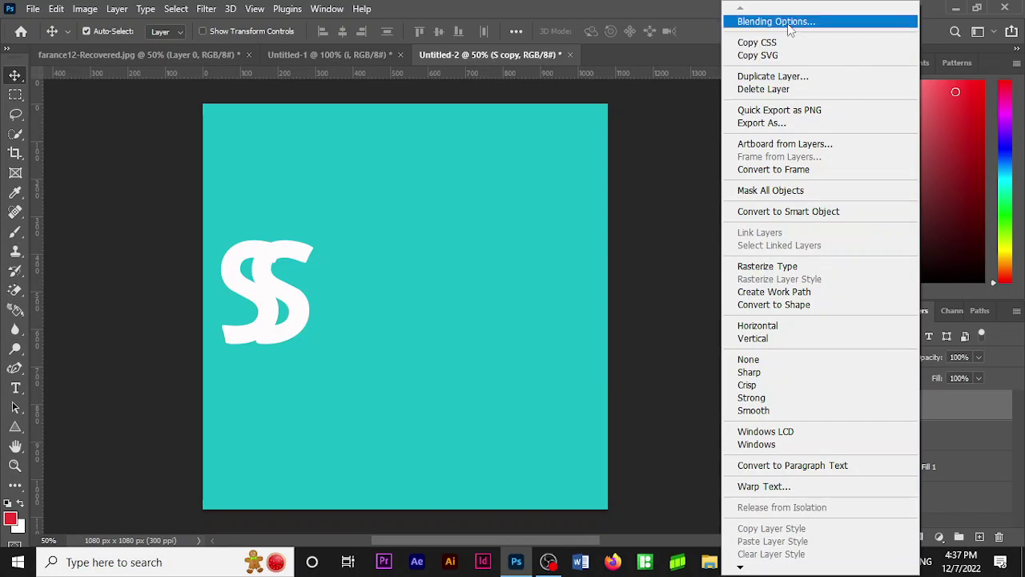
pyautogui.click(789, 24)
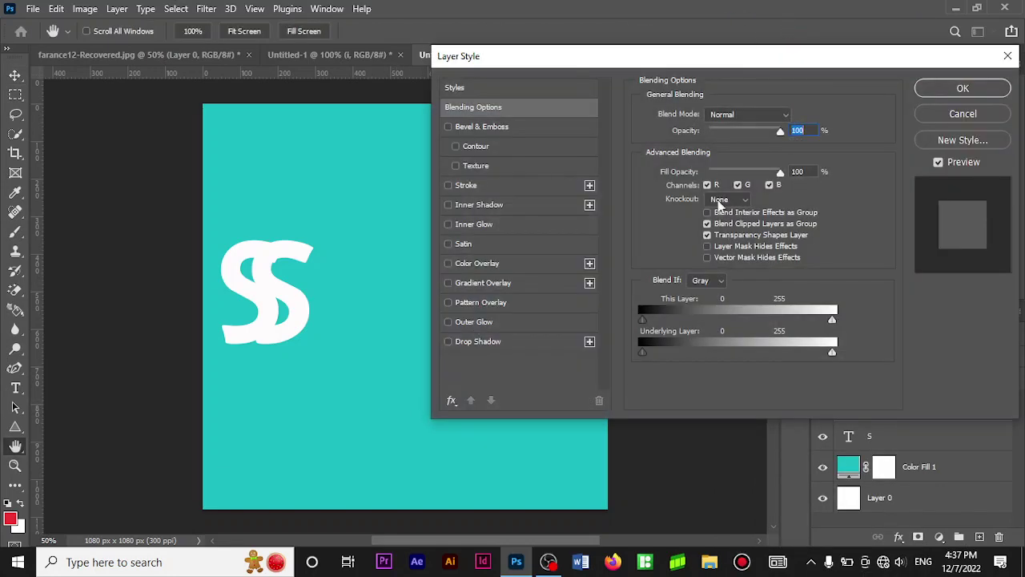
# Step: Close Layer Style without changes and commit the S copy's text edit
pyautogui.click(1007, 56)
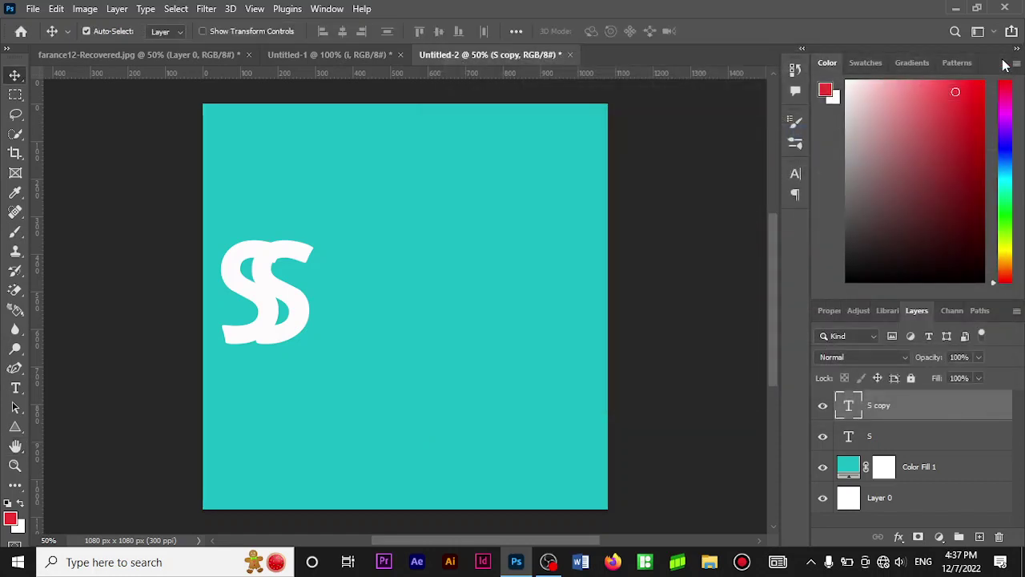
pyautogui.doubleClick(881, 409)
pyautogui.click(855, 410)
pyautogui.doubleClick(855, 410)
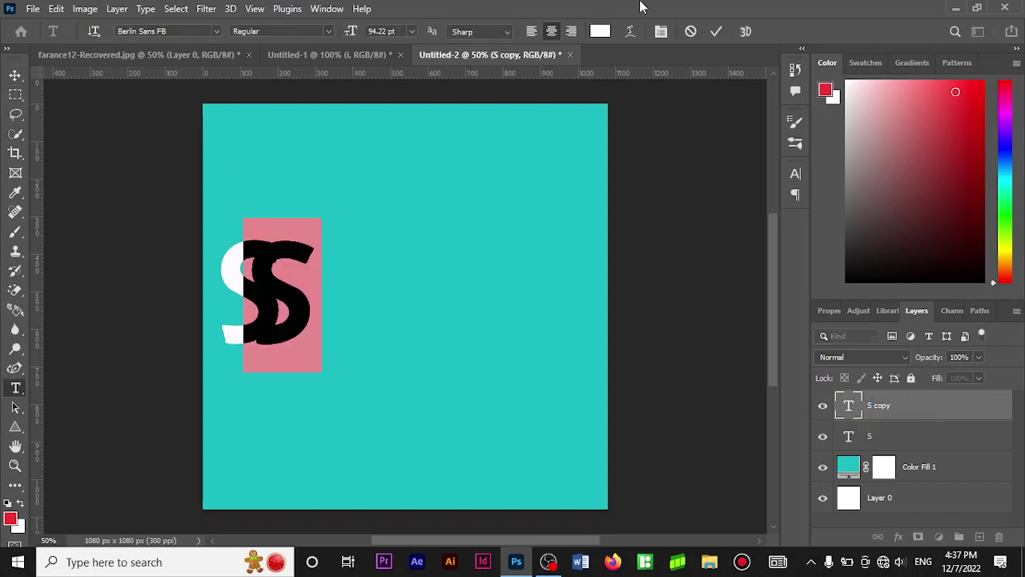
pyautogui.click(716, 31)
pyautogui.press('v')
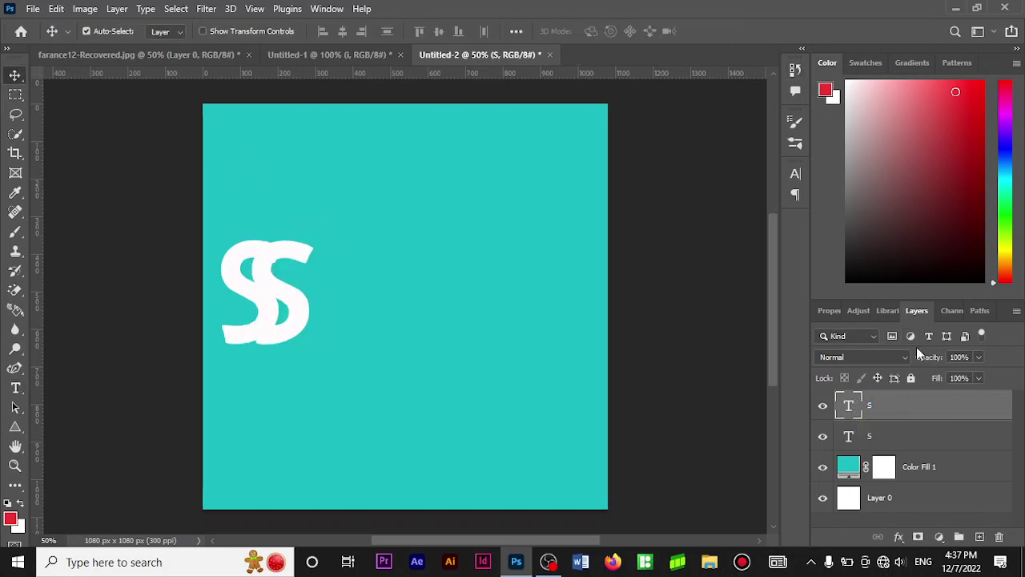
# Step: Add a Multiply drop shadow: angle -16°, distance 24 px, size 27 px, 34% opacity
pyautogui.click(899, 537)
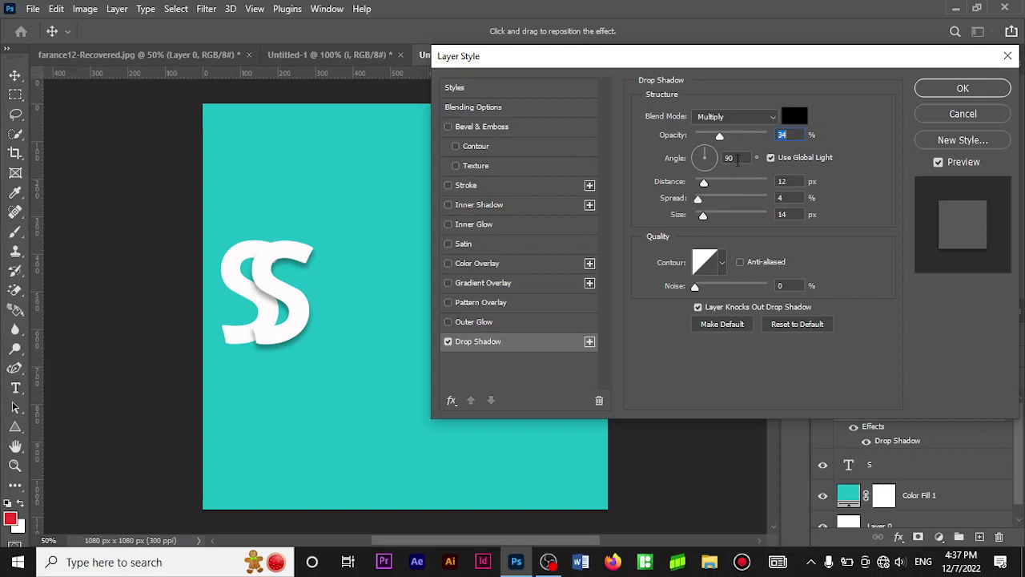
pyautogui.click(729, 158)
pyautogui.write('1')
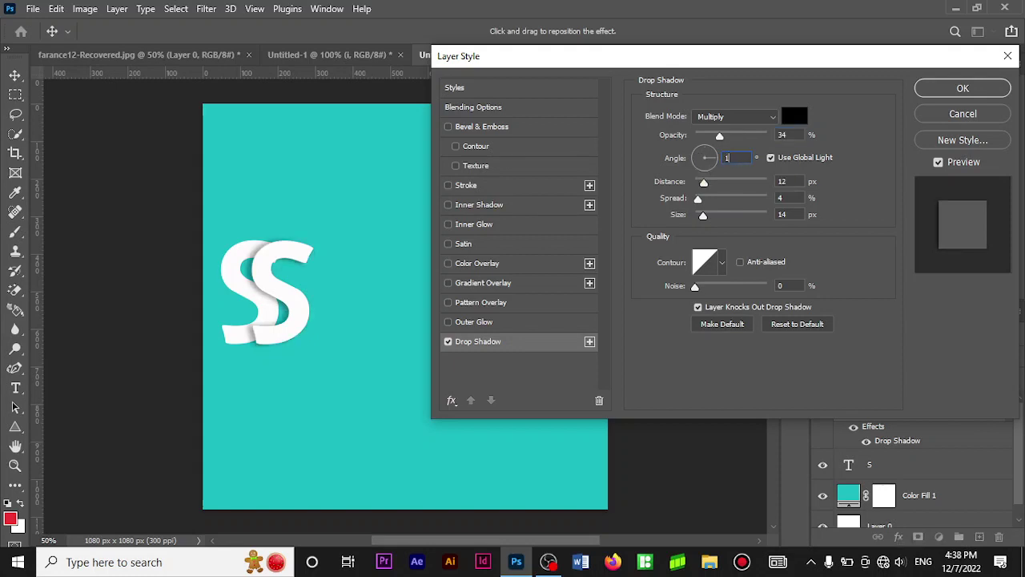
pyautogui.write('6')
pyautogui.press('Tab')
pyautogui.write('12')
pyautogui.moveTo(786, 182); pyautogui.dragTo(775, 182)
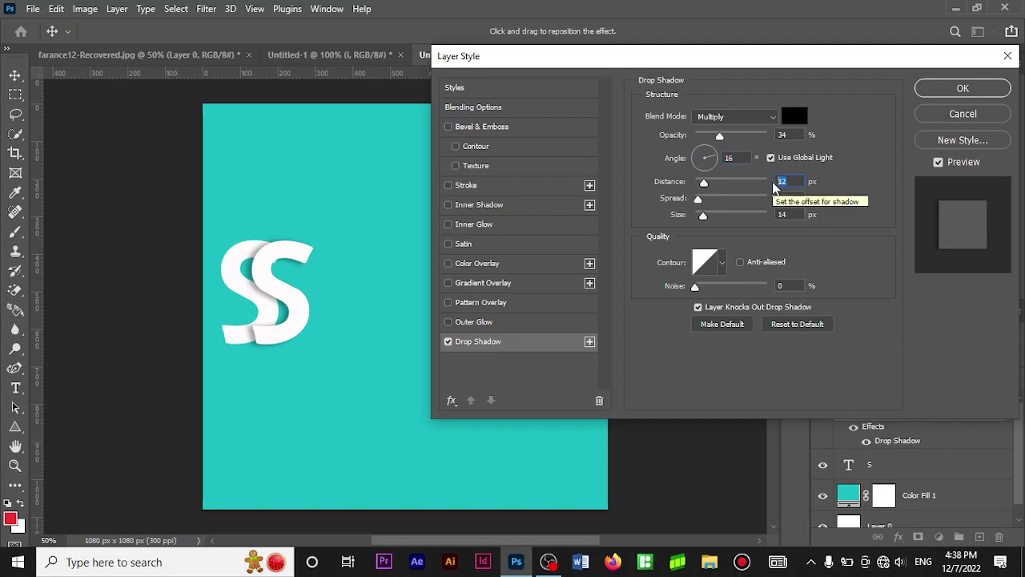
pyautogui.write('2')
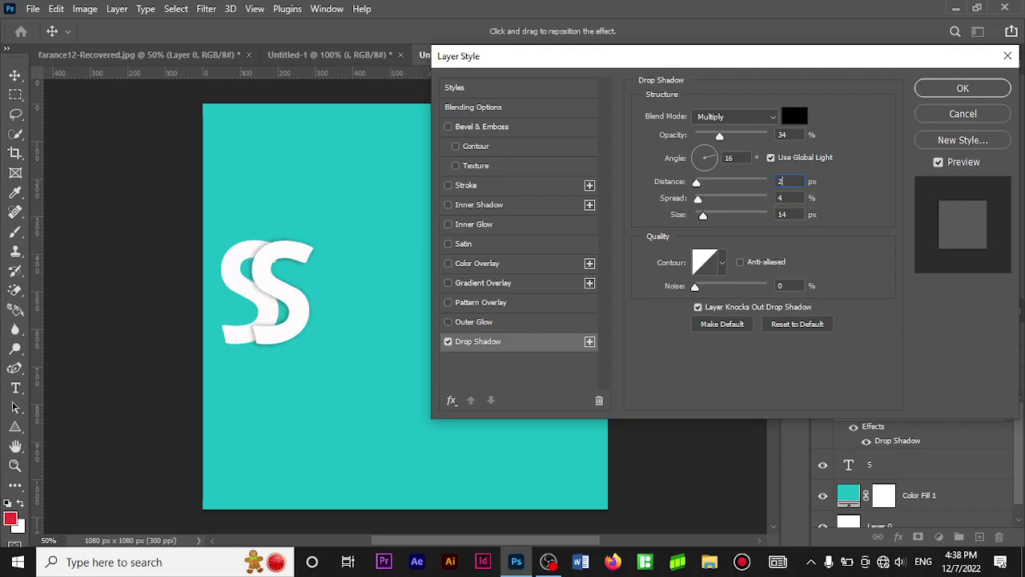
pyautogui.write('4')
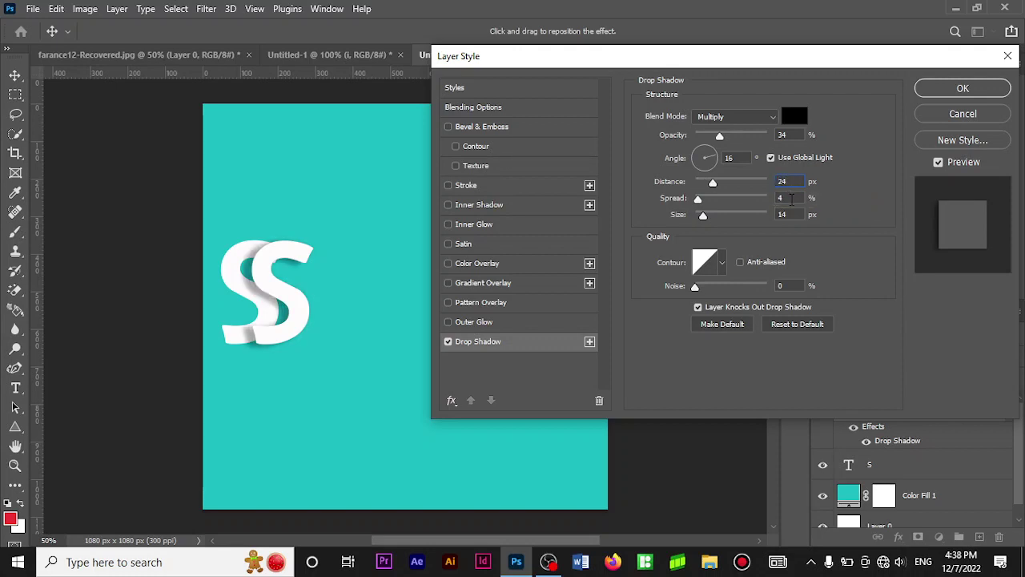
pyautogui.click(790, 214)
pyautogui.write('2')
pyautogui.write('7')
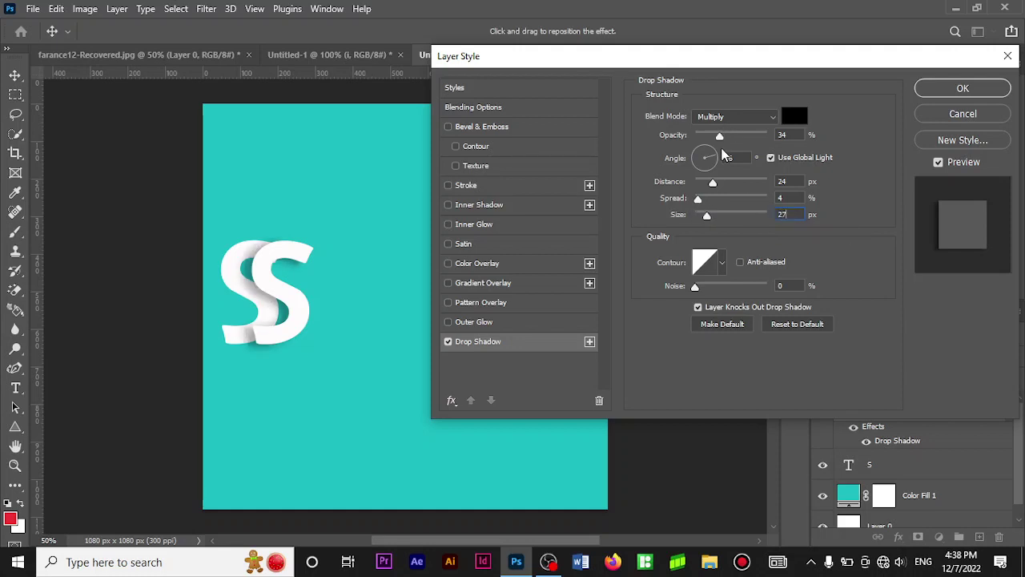
pyautogui.click(725, 157)
pyautogui.write('-16')
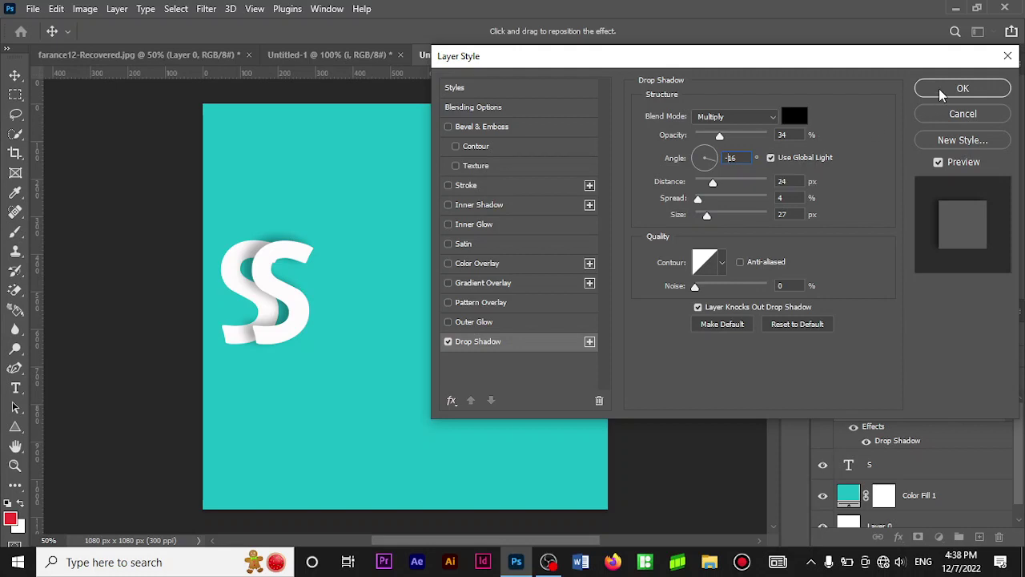
pyautogui.click(941, 93)
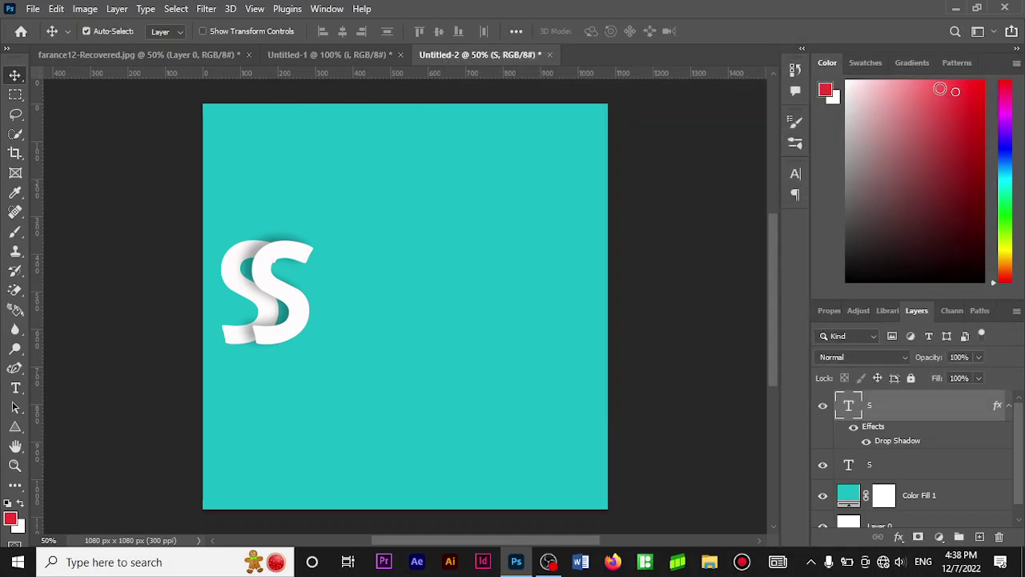
# Step: Zoom to 100% and retype the front shadowed S as an O
pyautogui.click(15, 467)
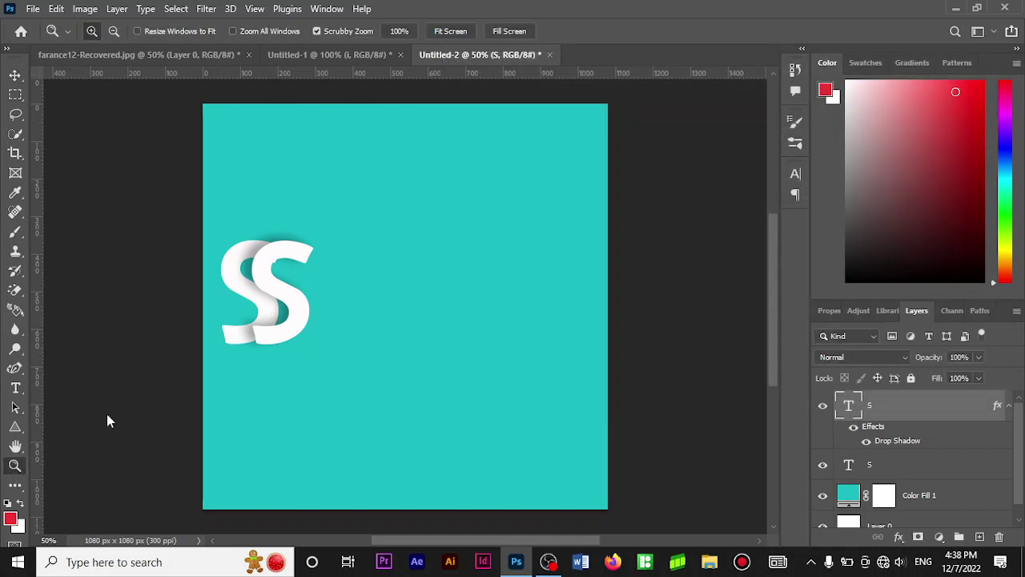
pyautogui.click(283, 281)
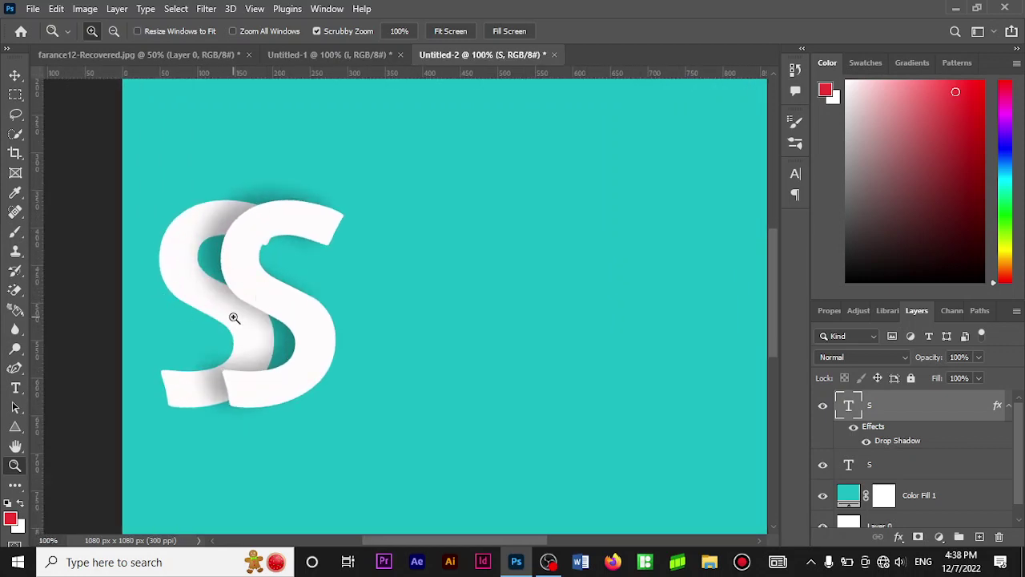
pyautogui.click(15, 76)
pyautogui.click(15, 388)
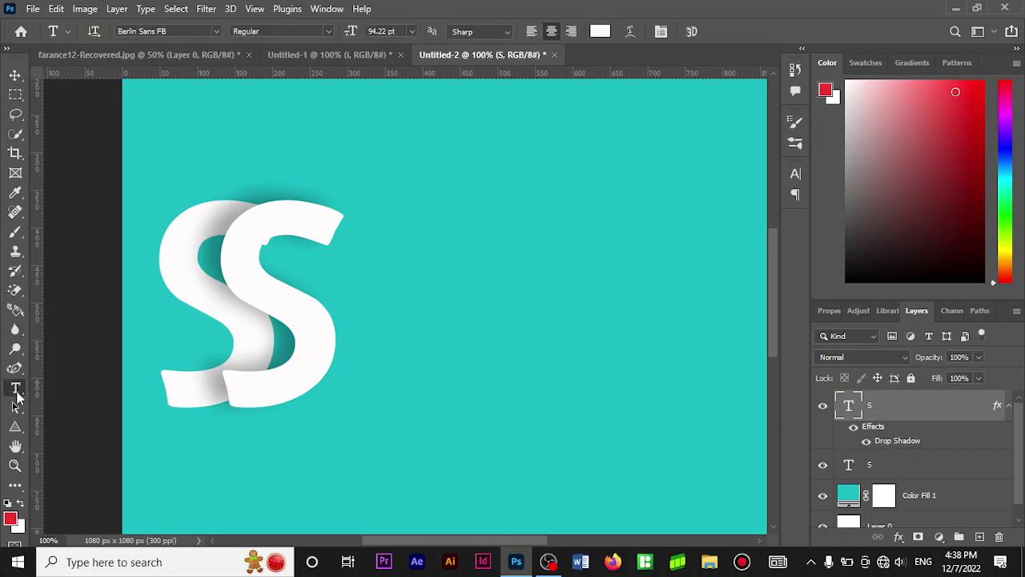
pyautogui.click(318, 326)
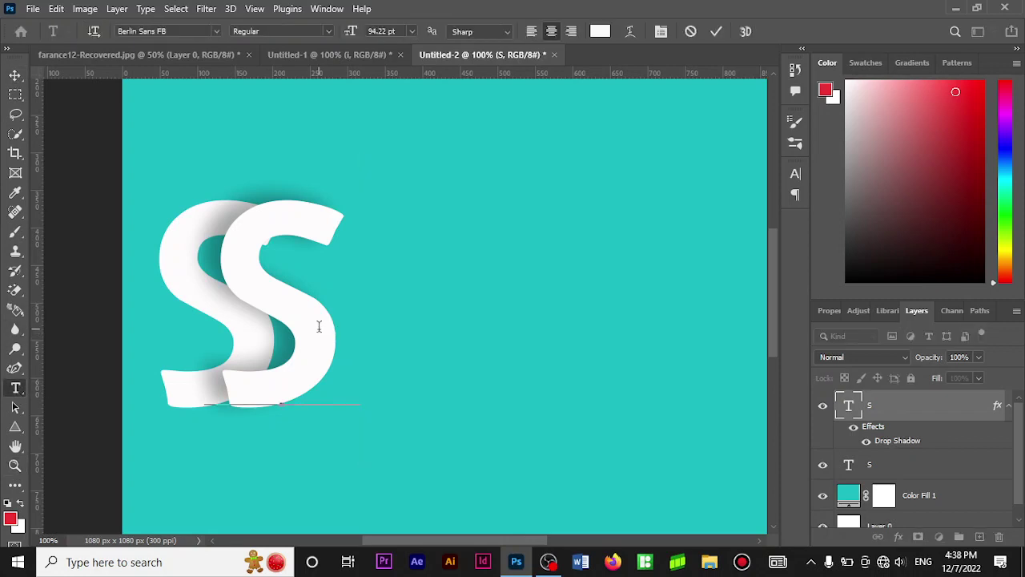
pyautogui.hotkey('ctrl', 'a')
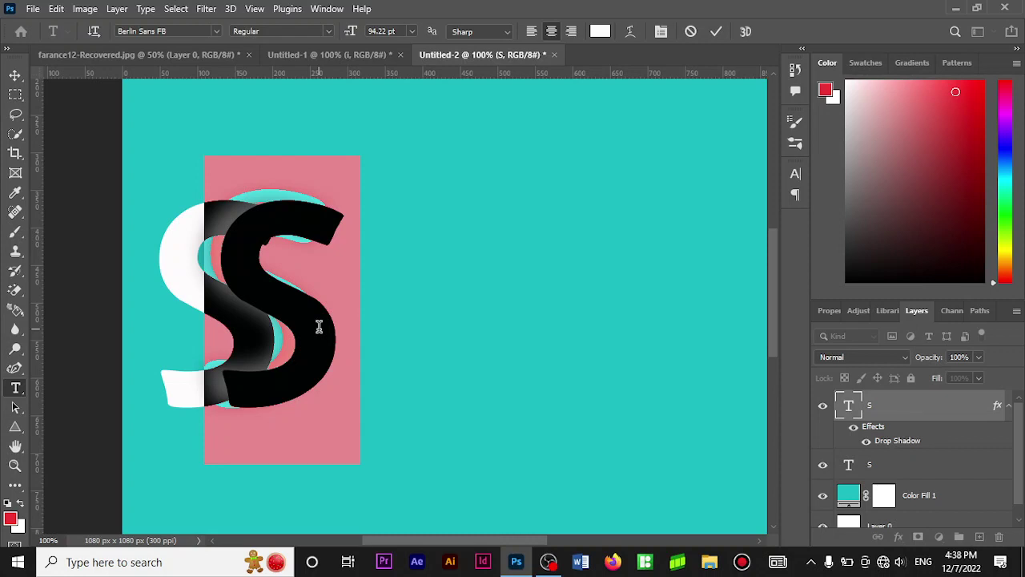
pyautogui.write('O')
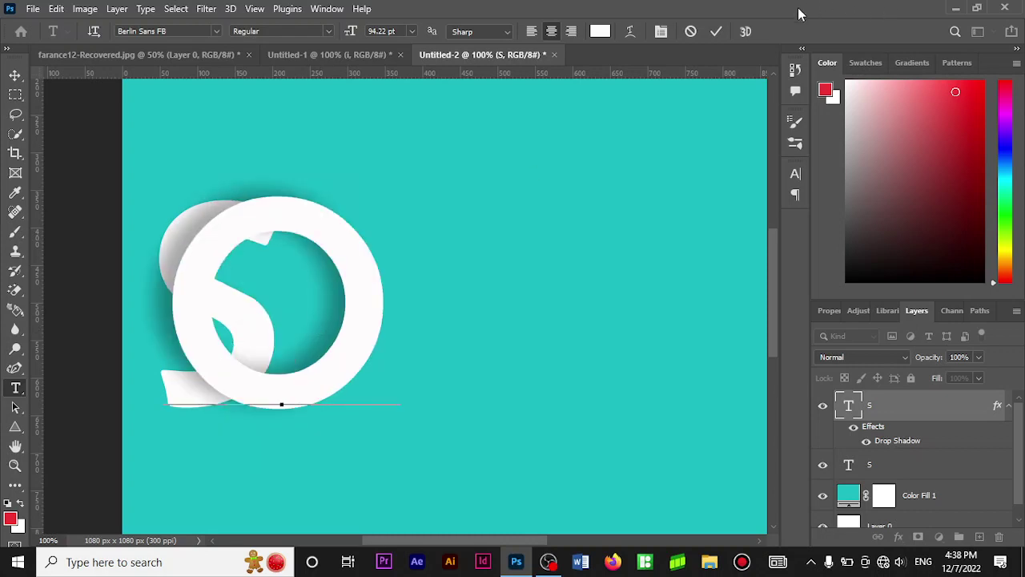
pyautogui.click(717, 32)
# Step: Scale the O to 82.17% and move it right to overlap the S's edge
pyautogui.hotkey('ctrl', '0')
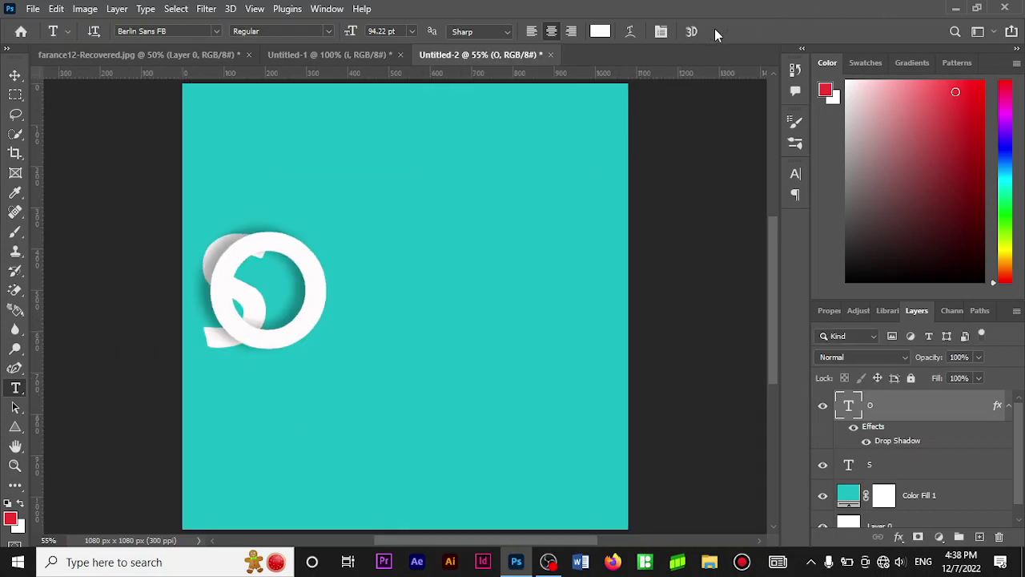
pyautogui.hotkey('ctrl', 't')
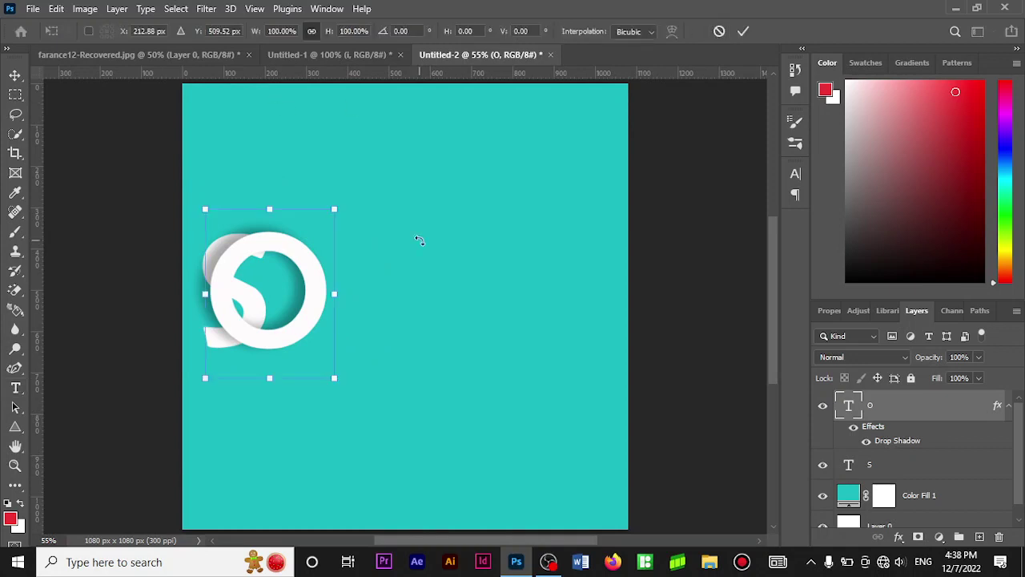
pyautogui.moveTo(334, 210); pyautogui.dragTo(310, 238)
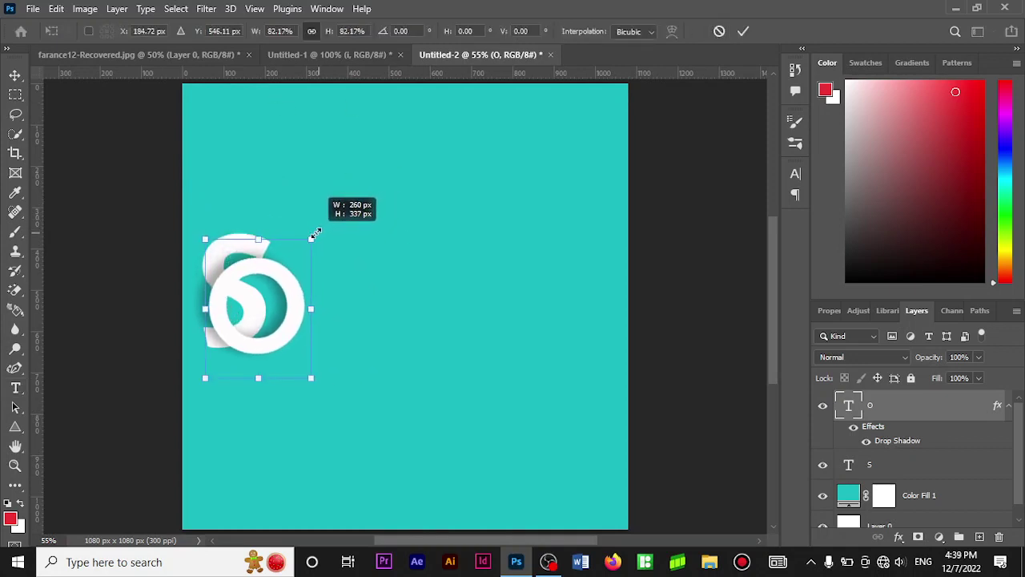
pyautogui.moveTo(287, 332); pyautogui.dragTo(326, 339)
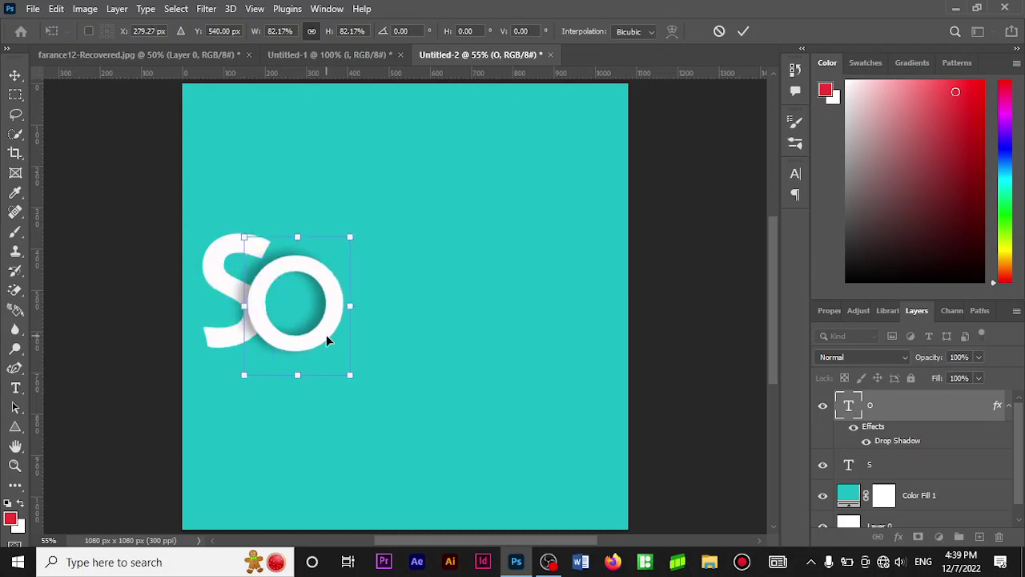
pyautogui.click(743, 31)
pyautogui.press('t')
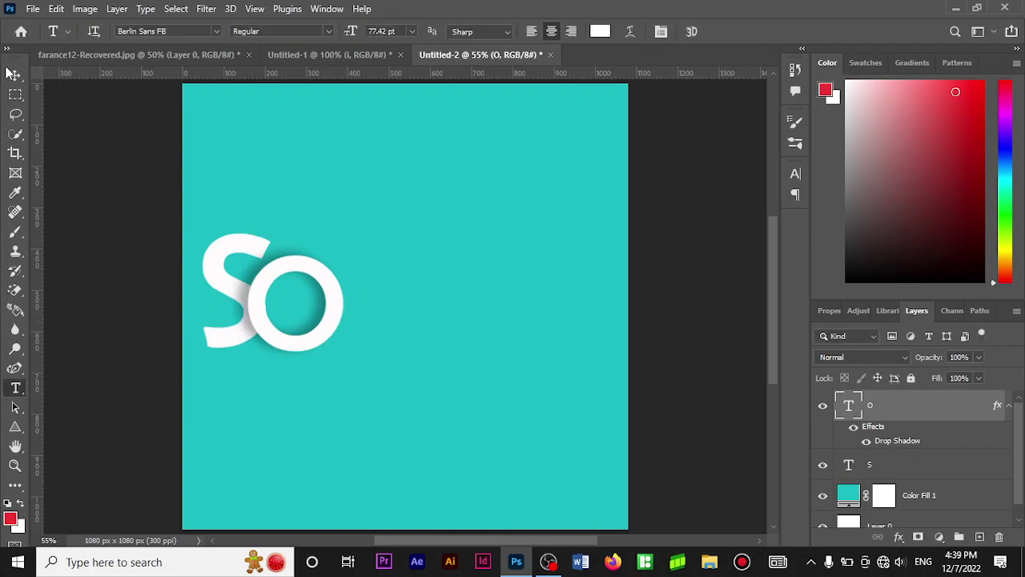
pyautogui.click(14, 74)
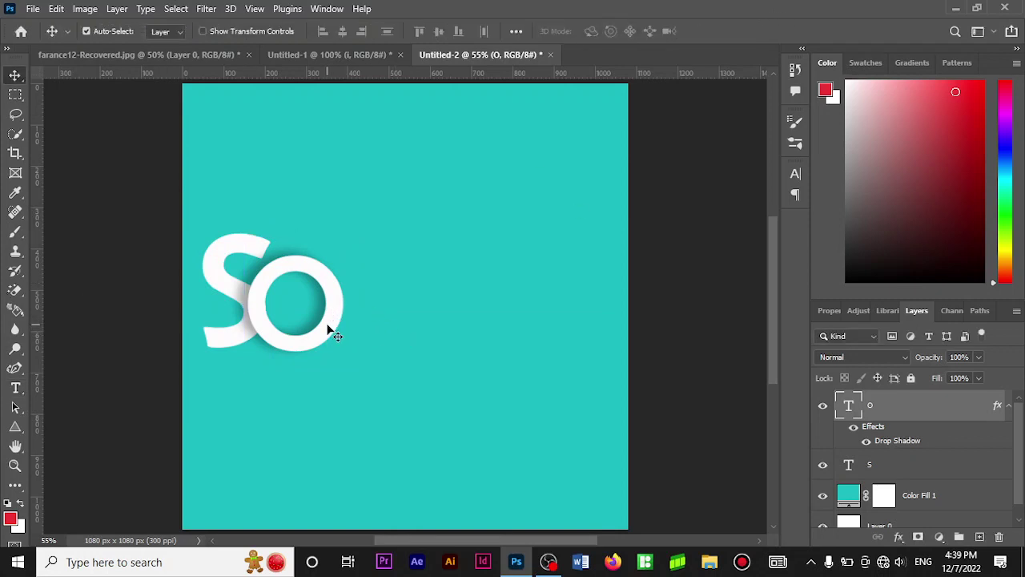
# Step: Alt-drag a copy of the O to its right and retype it as M
pyautogui.moveTo(328, 333); pyautogui.dragTo(406, 337)
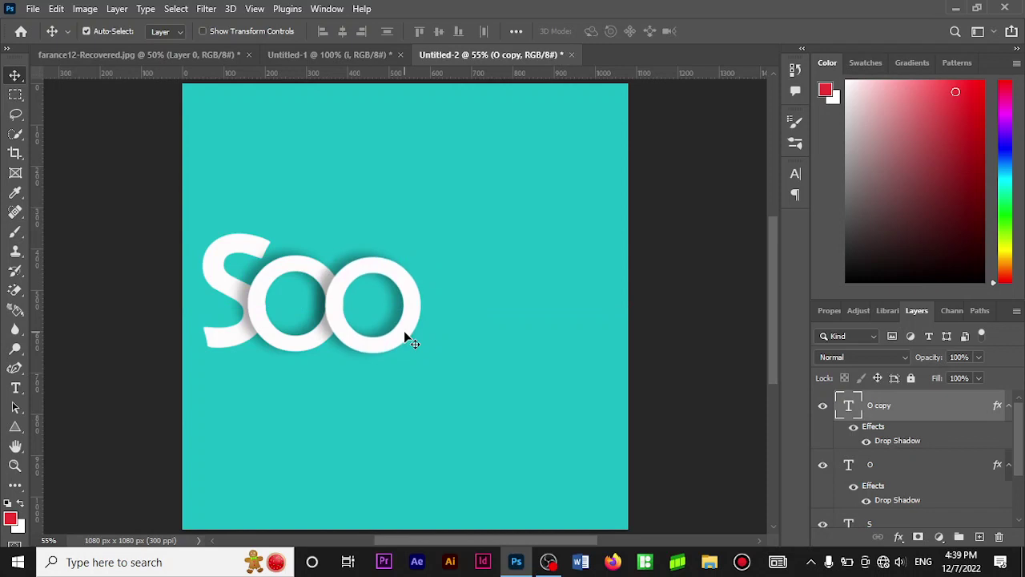
pyautogui.click(15, 387)
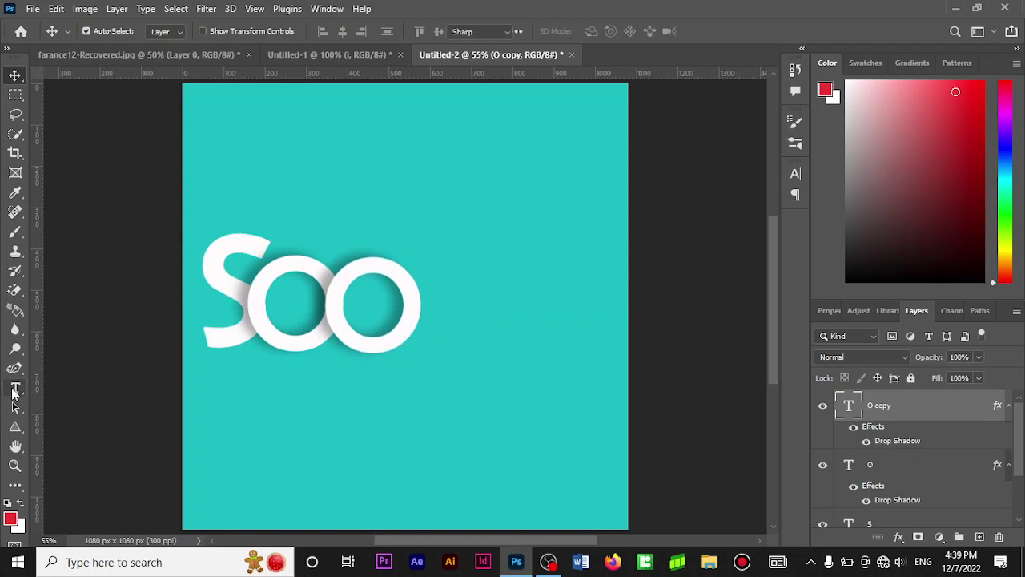
pyautogui.click(410, 299)
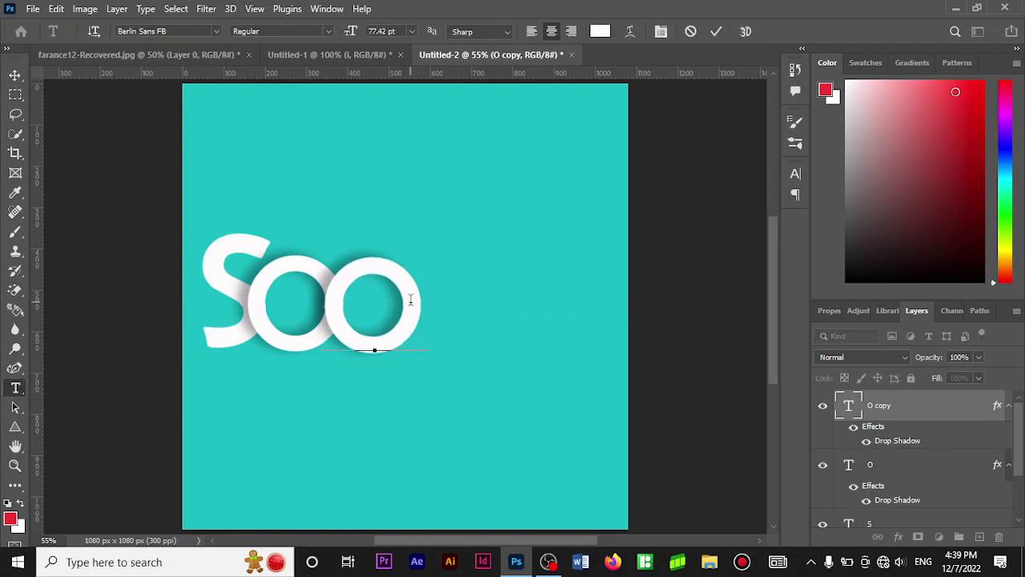
pyautogui.hotkey('ctrl', 'a')
pyautogui.write('M')
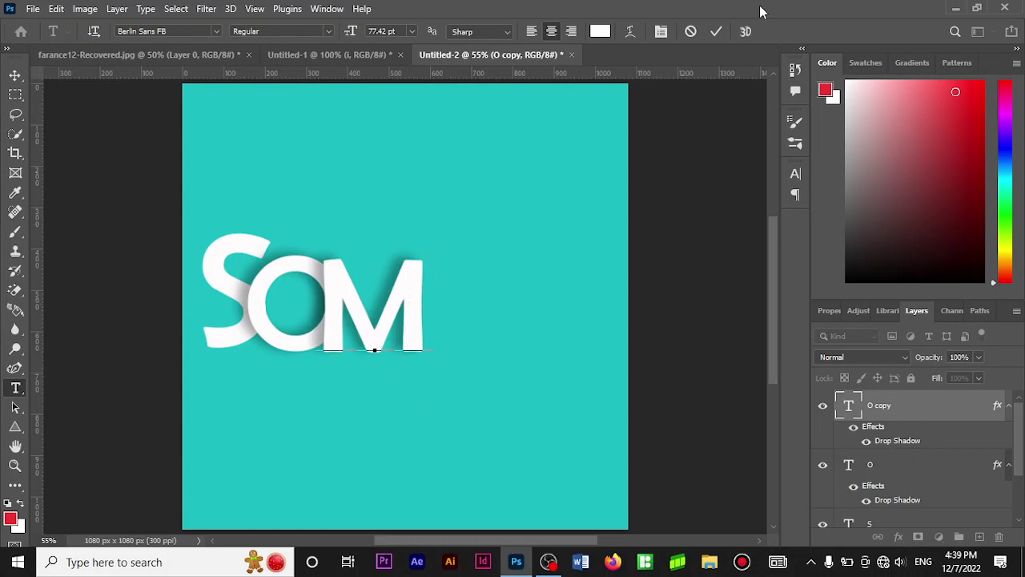
pyautogui.click(716, 31)
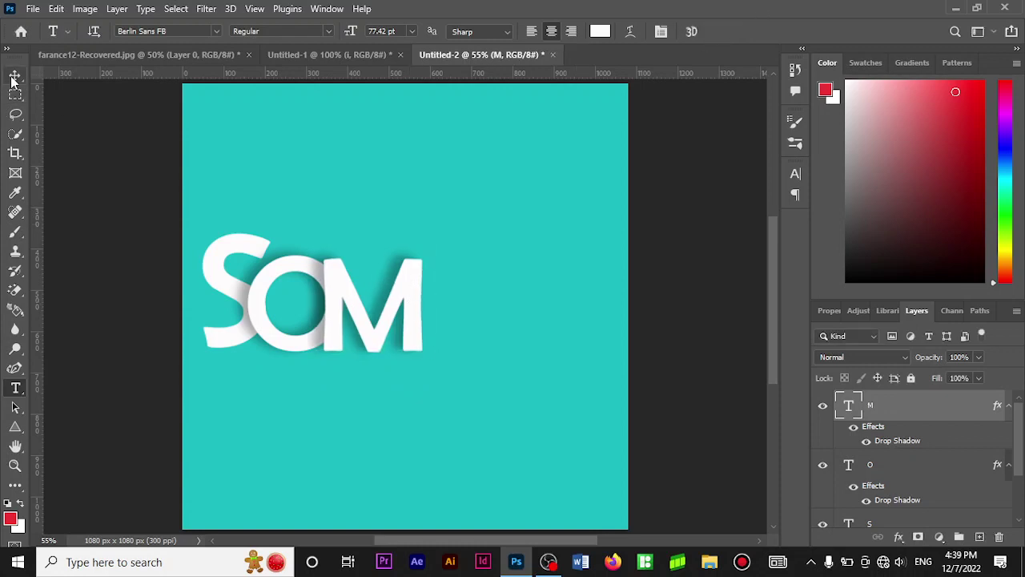
# Step: Drag a copy of the M about 100 px right and retype it as A
pyautogui.click(15, 75)
pyautogui.press('ctrl')
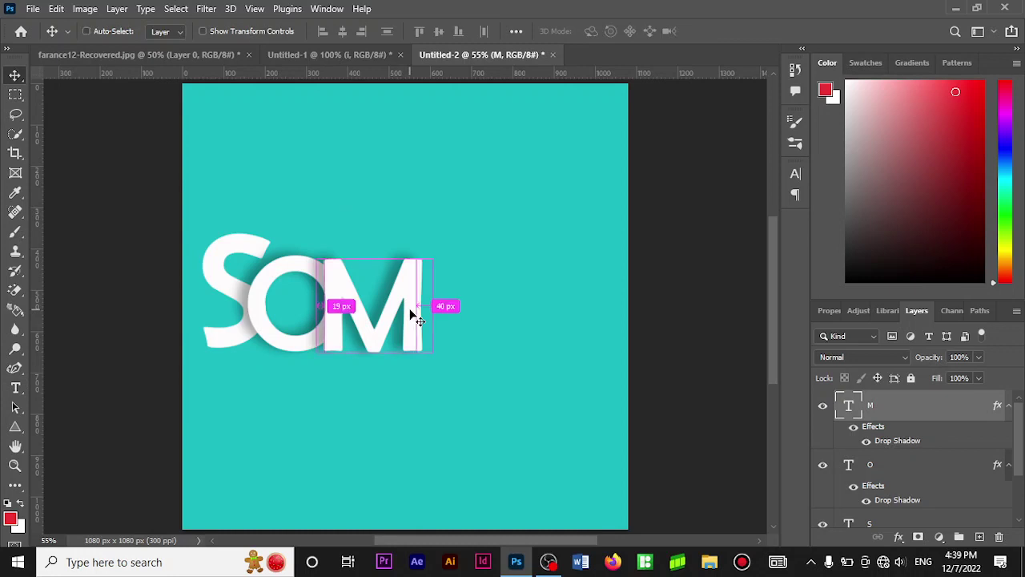
pyautogui.moveTo(419, 318); pyautogui.dragTo(498, 316)
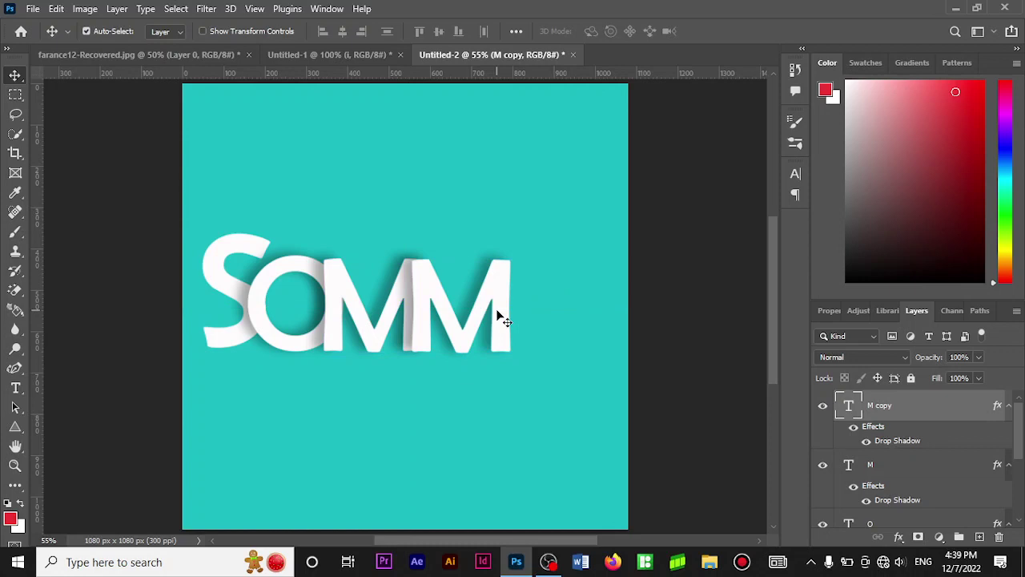
pyautogui.click(16, 388)
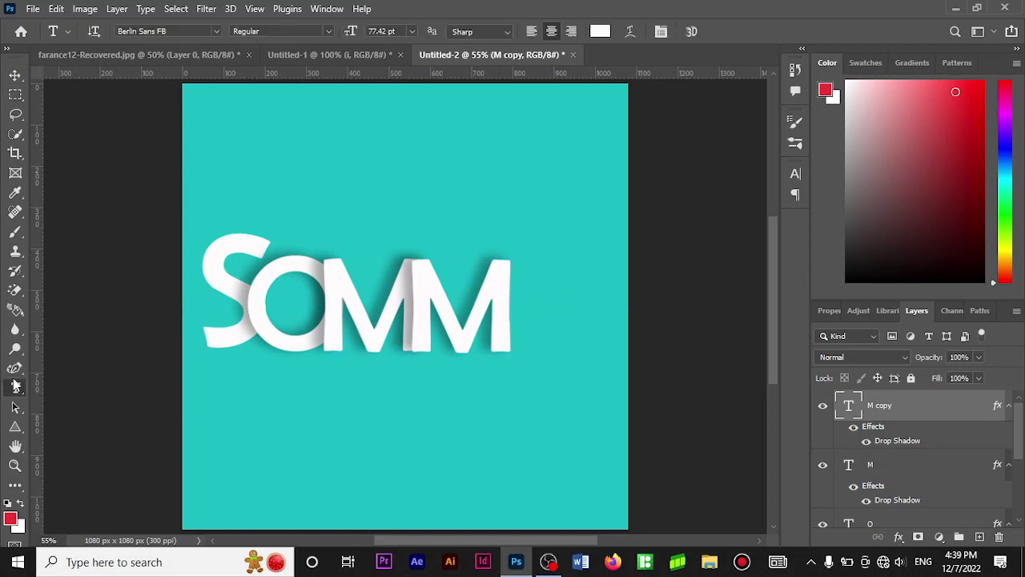
pyautogui.doubleClick(471, 324)
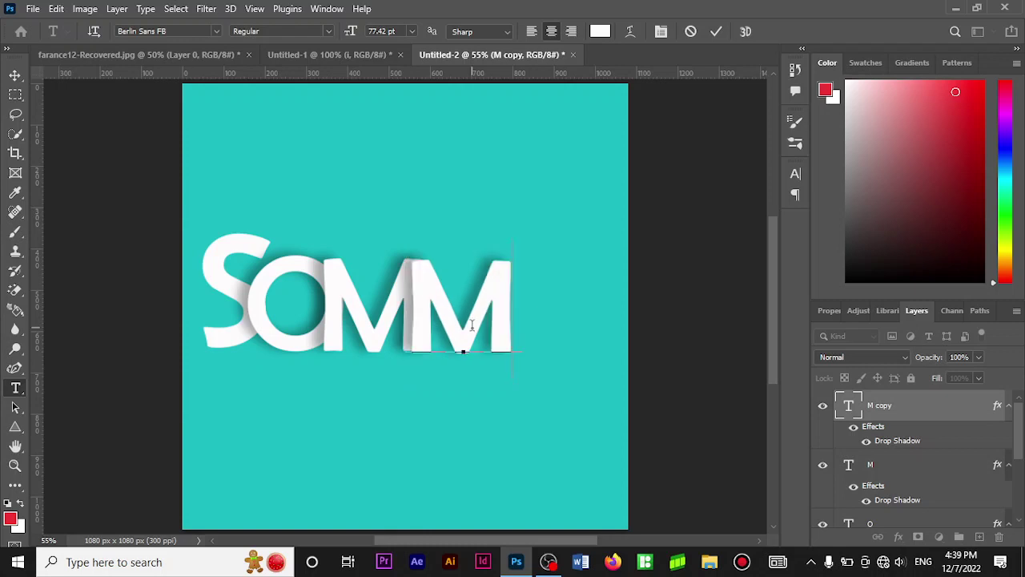
pyautogui.write('A')
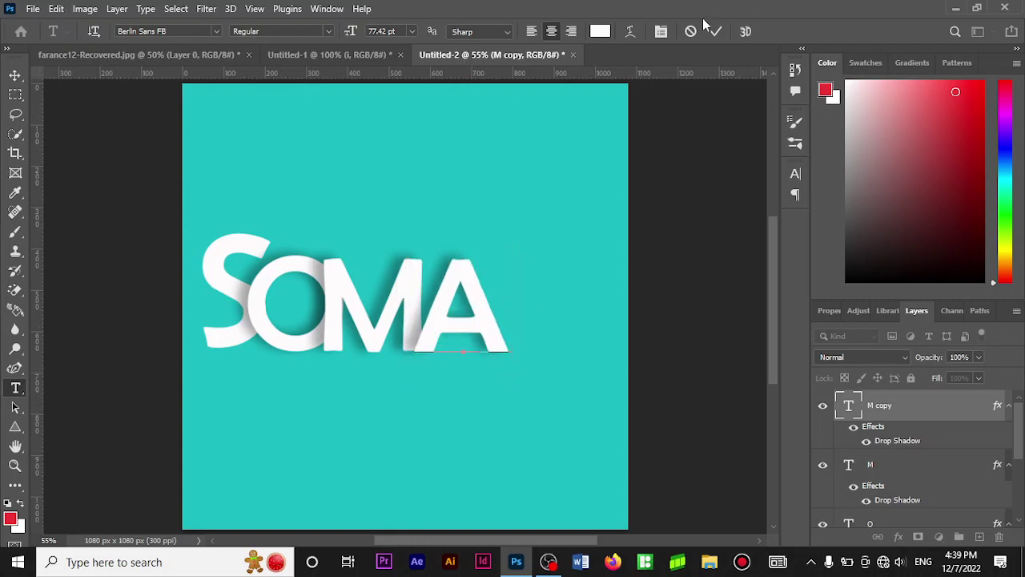
pyautogui.click(716, 32)
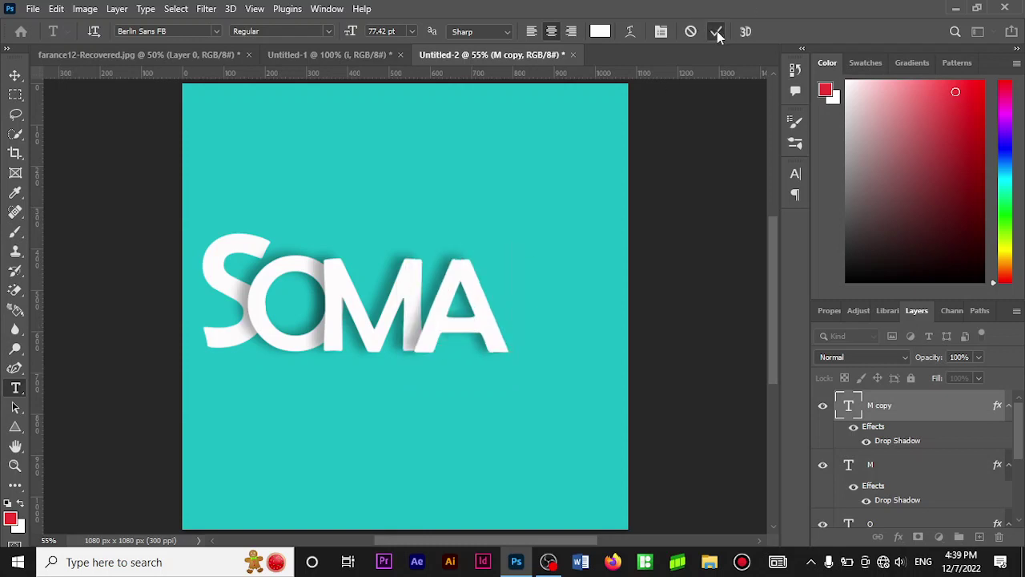
pyautogui.click(14, 76)
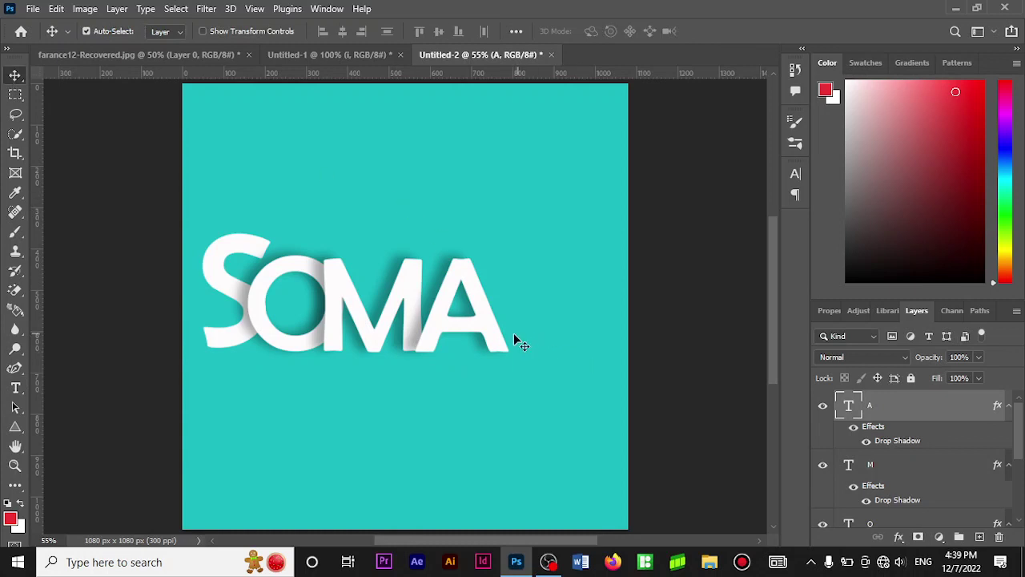
# Step: Duplicate the A to its right and retype the copy as a white L
pyautogui.moveTo(492, 342); pyautogui.dragTo(570, 344)
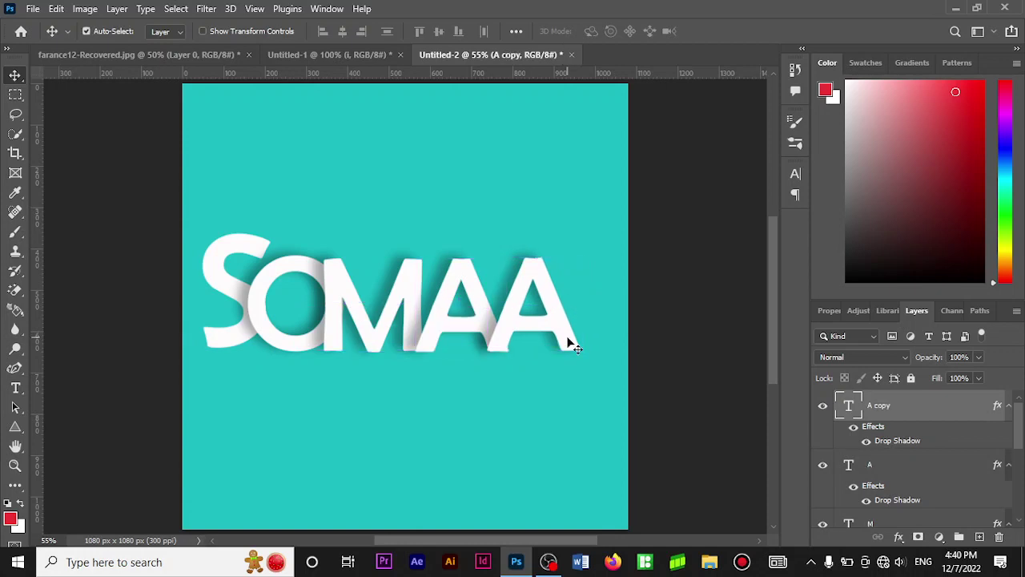
pyautogui.click(15, 388)
pyautogui.click(536, 280)
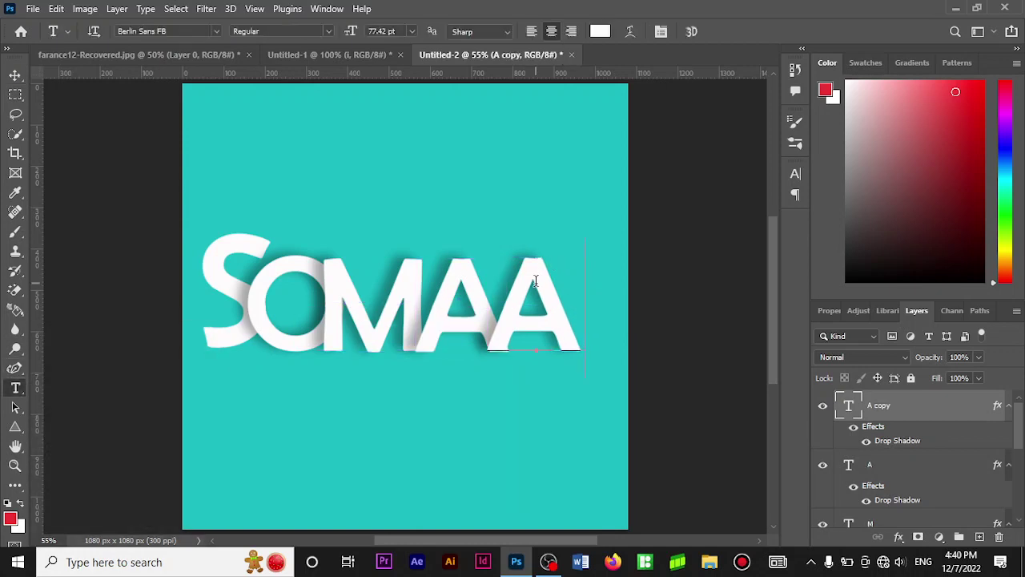
pyautogui.hotkey('ctrl', 'a')
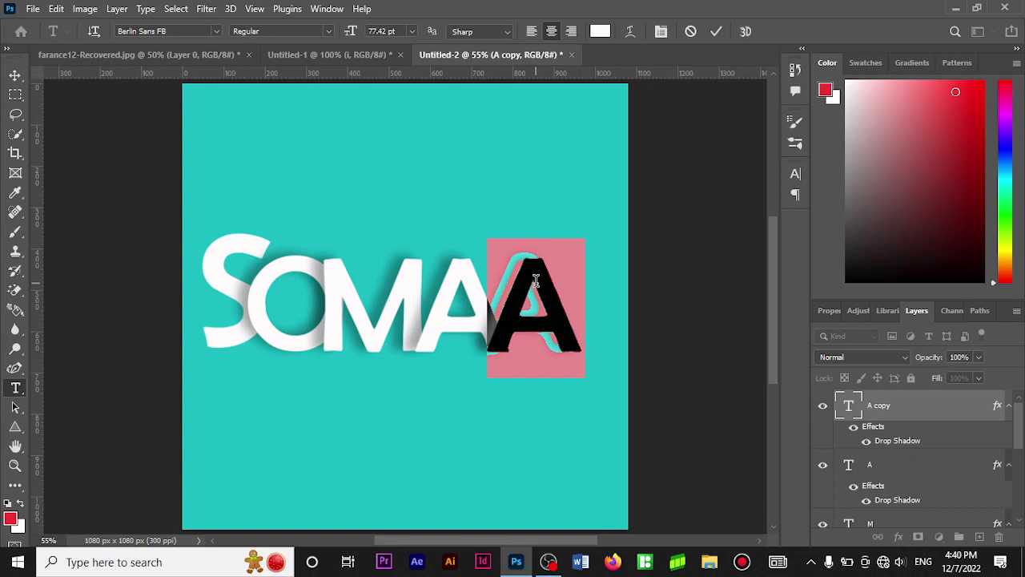
pyautogui.write('L')
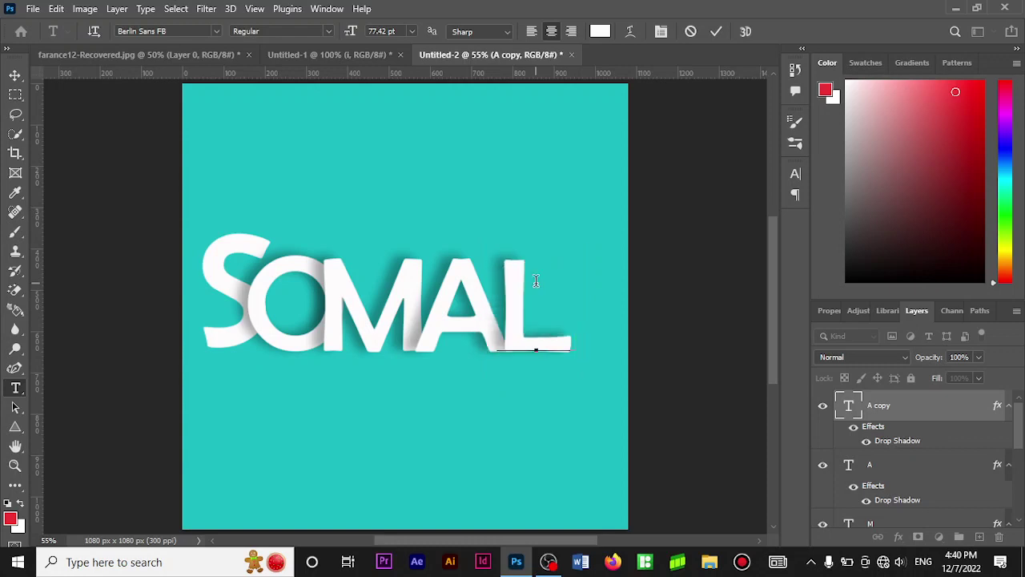
pyautogui.doubleClick(533, 367)
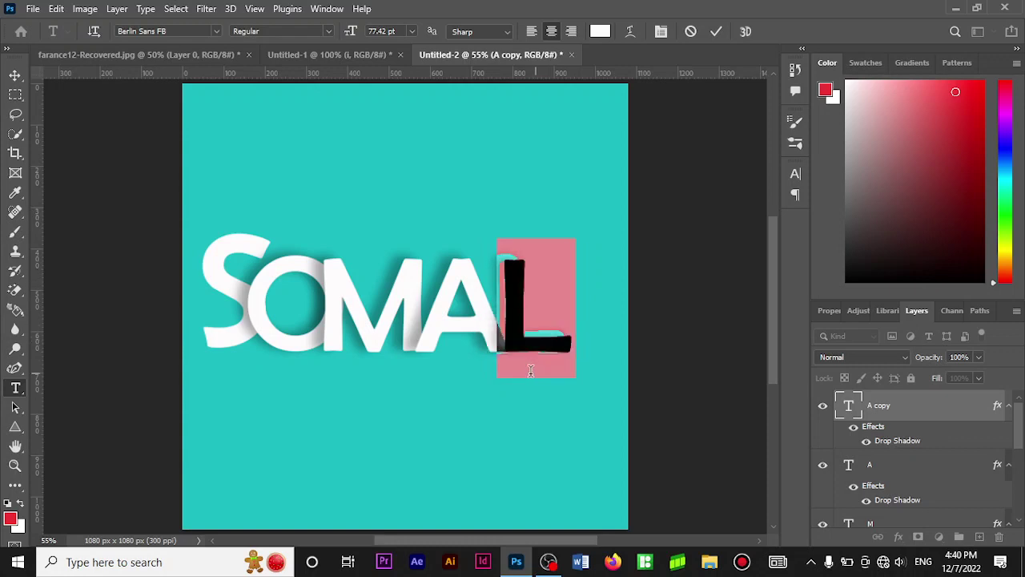
pyautogui.click(717, 32)
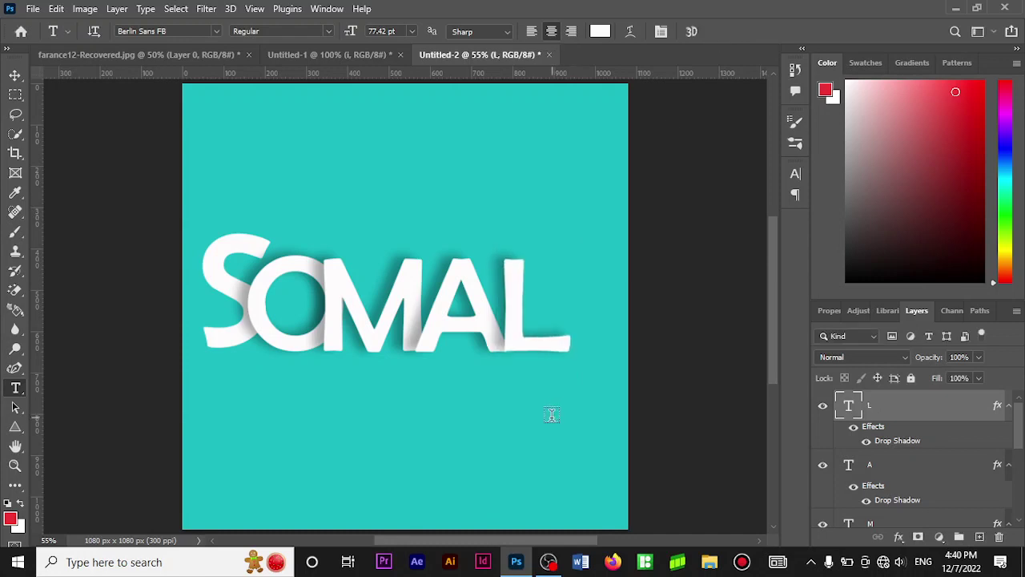
# Step: Nudge the L slightly left with Free Transform and commit it
pyautogui.hotkey('ctrl', 't')
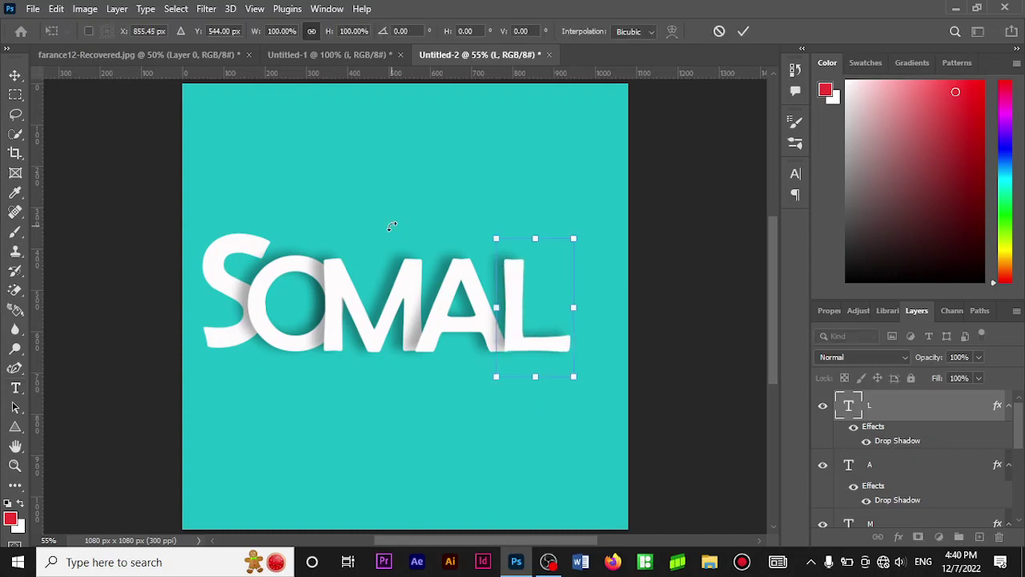
pyautogui.press('Left')
pyautogui.press('Left')
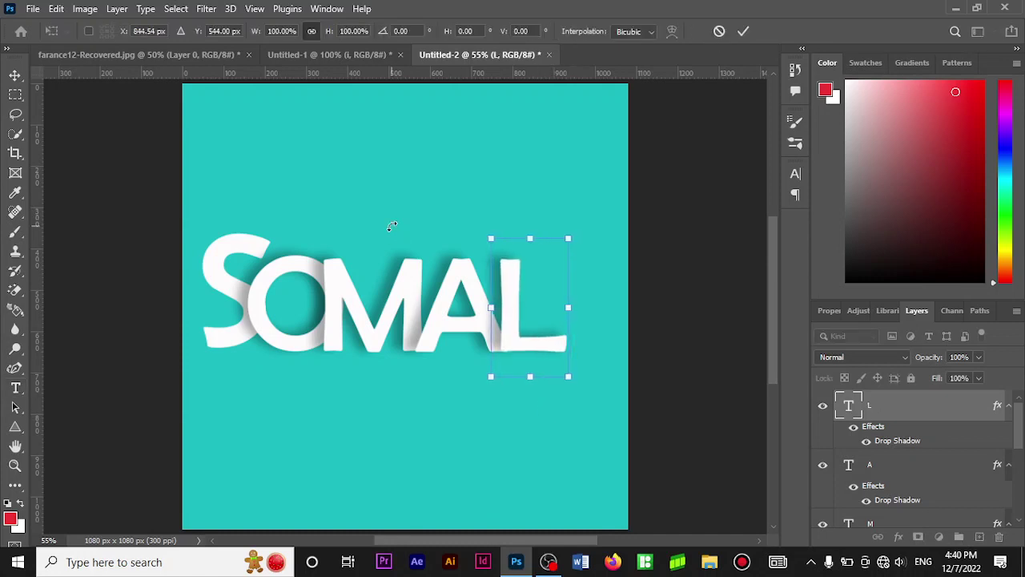
pyautogui.press('Left')
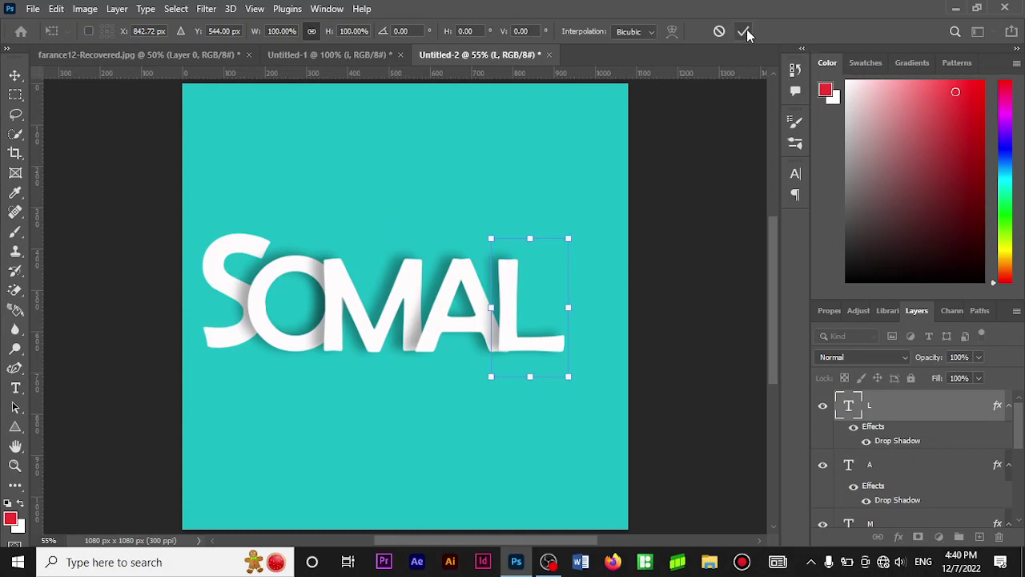
pyautogui.click(744, 31)
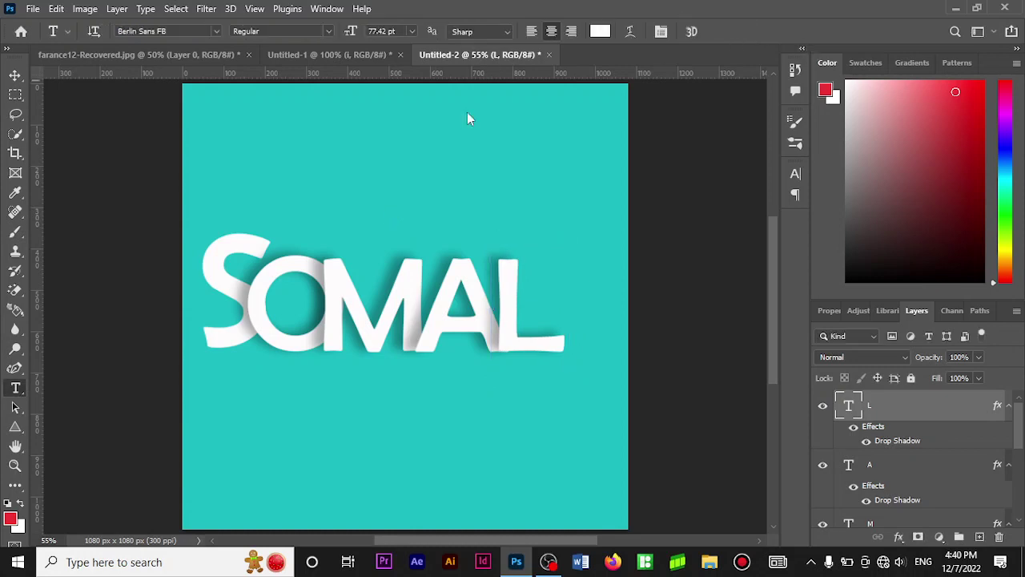
pyautogui.click(15, 75)
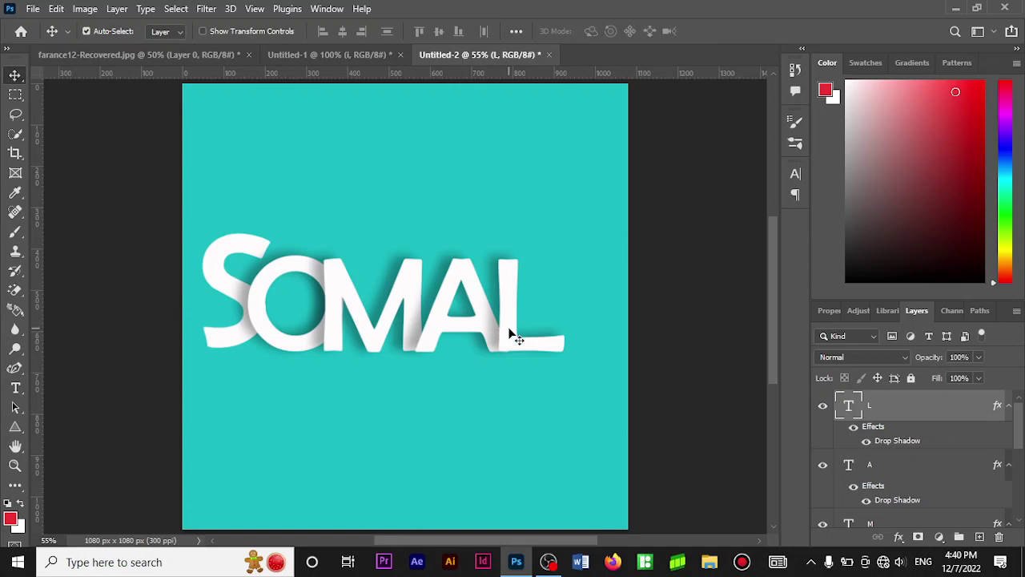
# Step: Duplicate the L to its right and retype the copy as an I
pyautogui.press('ctrl')
pyautogui.moveTo(509, 333); pyautogui.dragTo(563, 334)
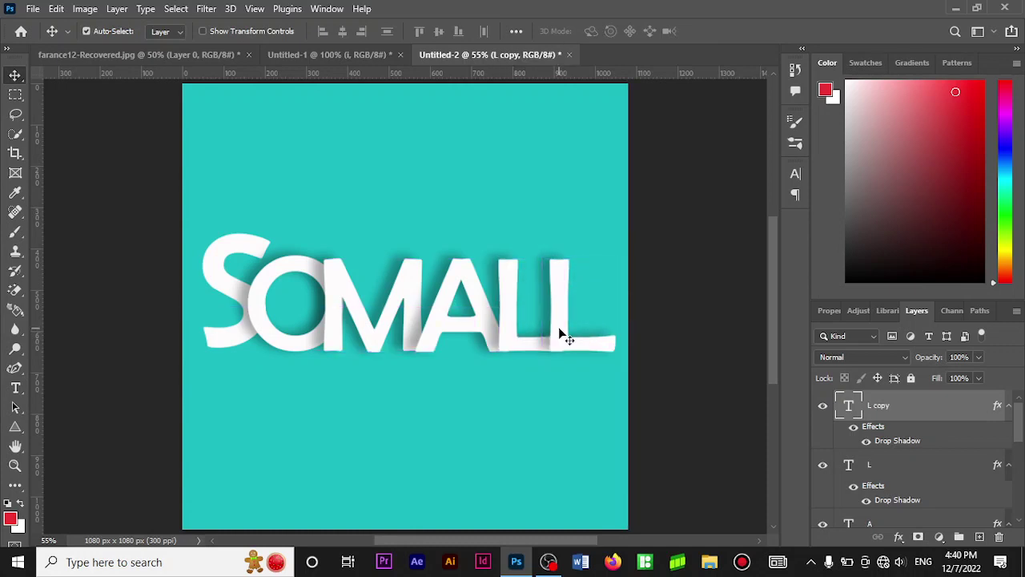
pyautogui.click(16, 387)
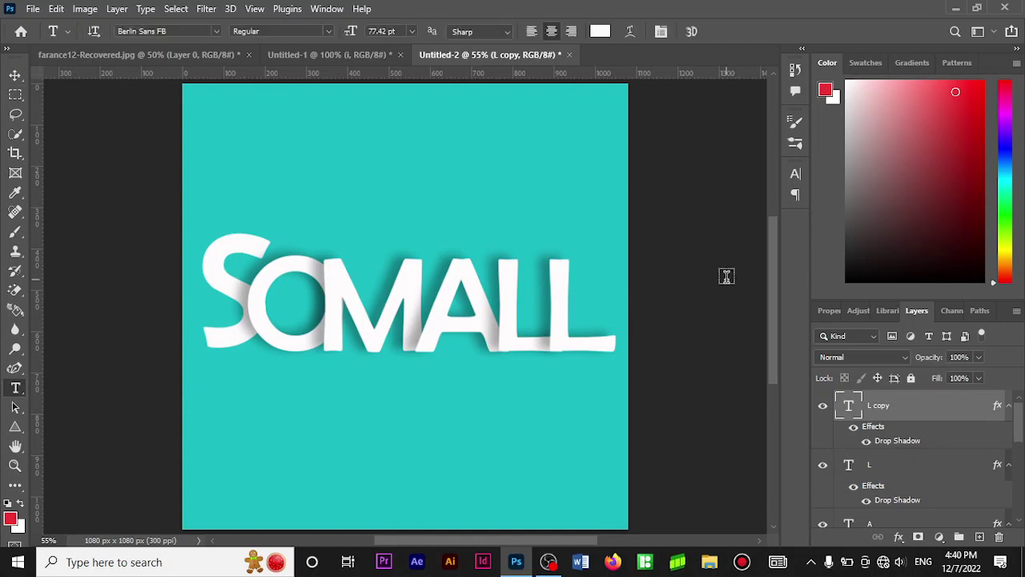
pyautogui.doubleClick(577, 336)
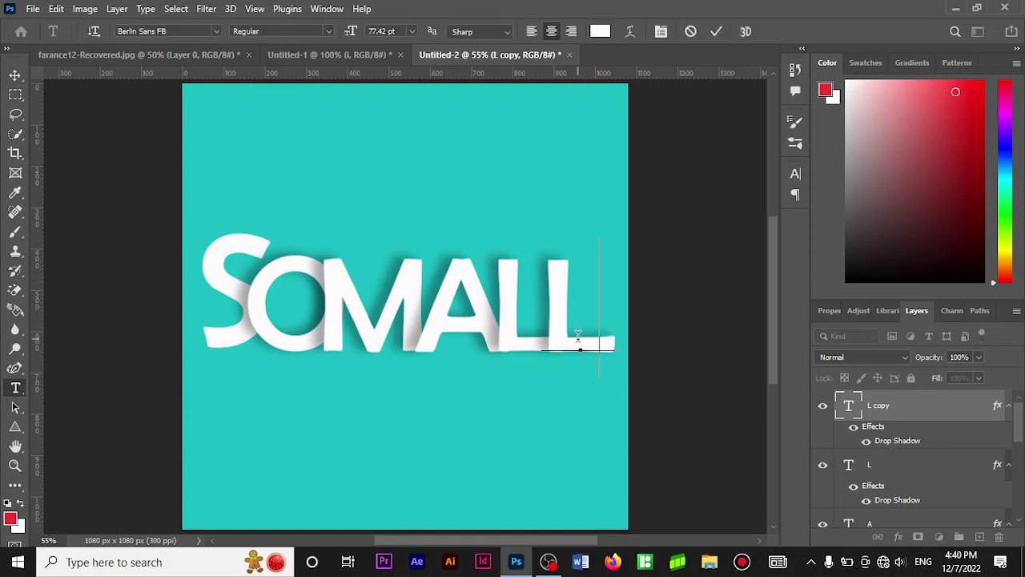
pyautogui.write('I')
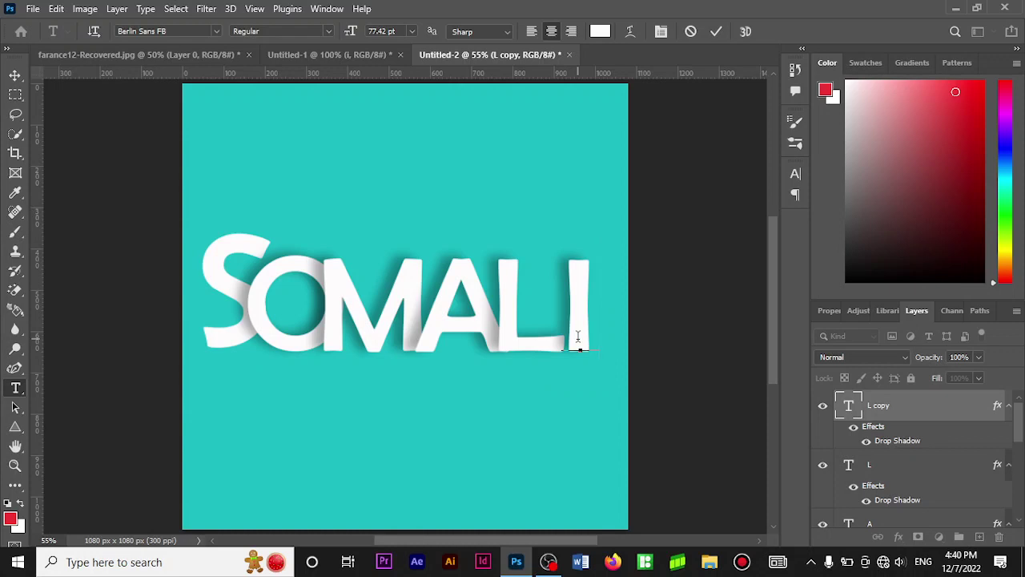
# Step: Commit the I letter and zoom in on the finished SOMALI artwork
pyautogui.doubleClick(578, 336)
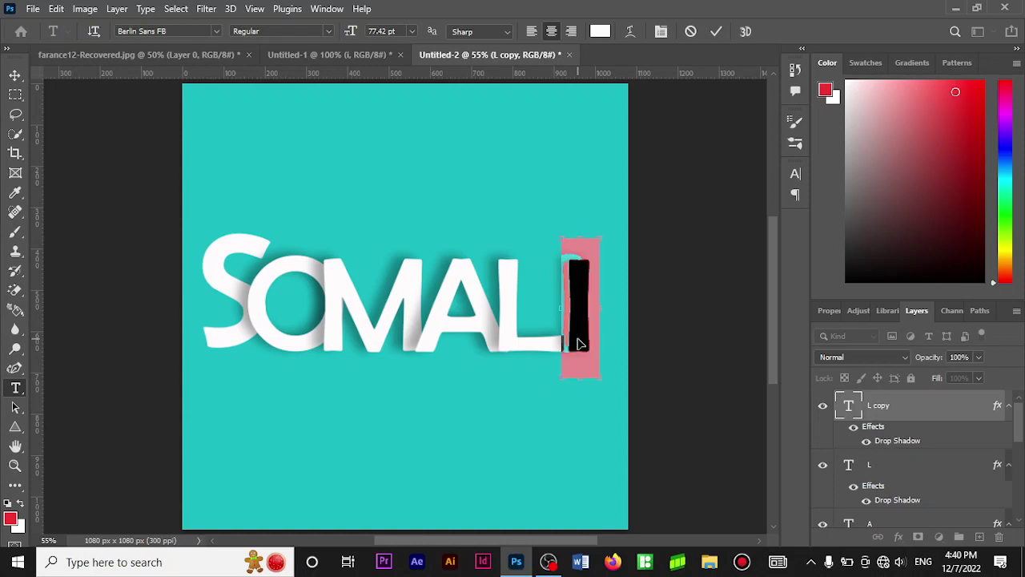
pyautogui.click(661, 31)
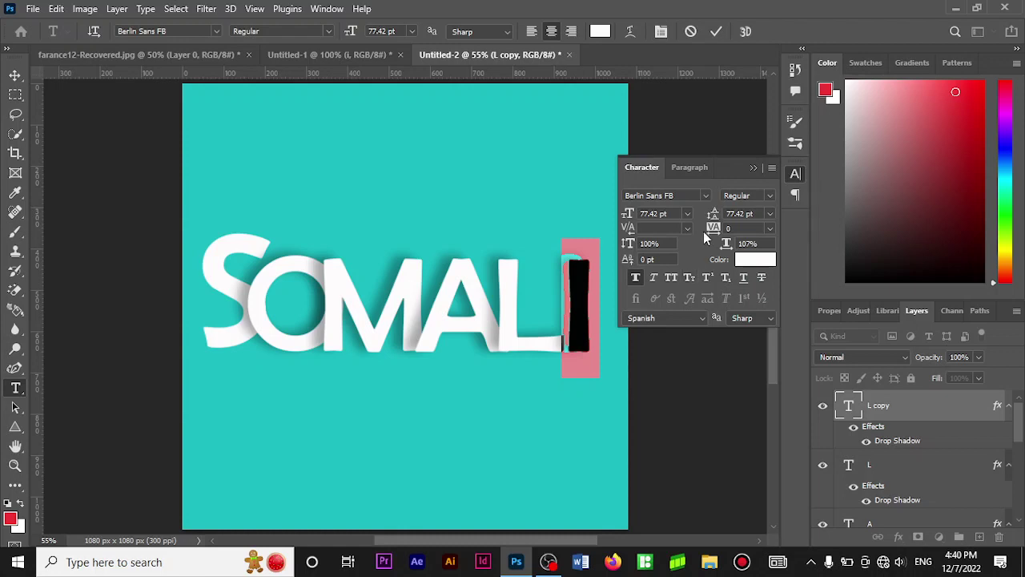
pyautogui.click(716, 31)
pyautogui.click(752, 168)
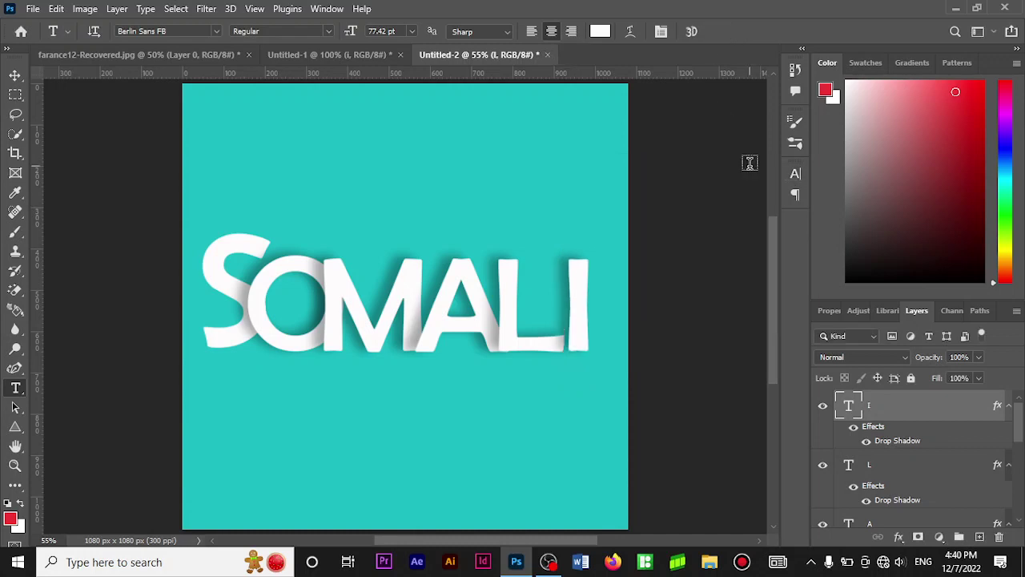
pyautogui.click(16, 76)
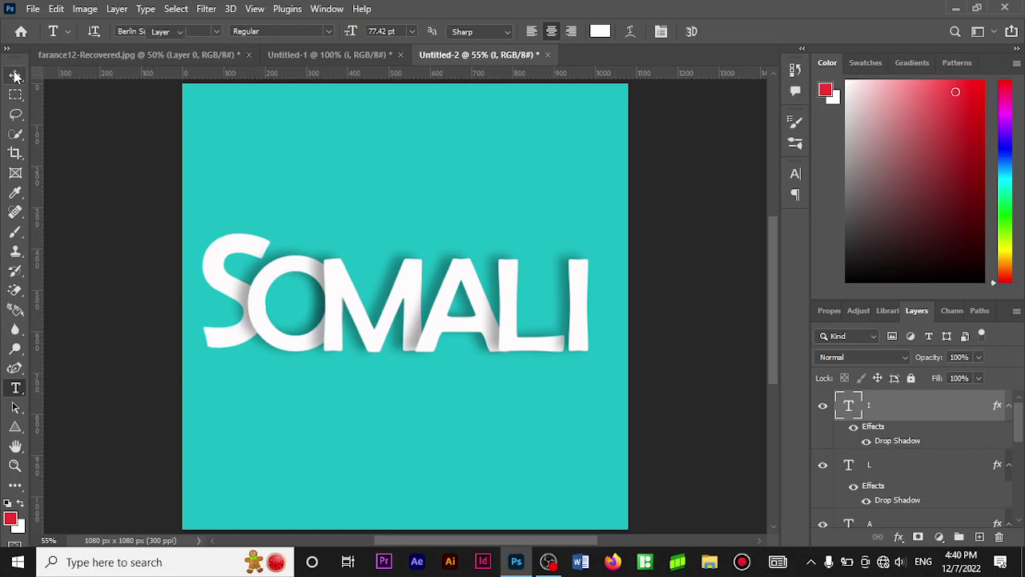
pyautogui.click(15, 467)
pyautogui.click(340, 409)
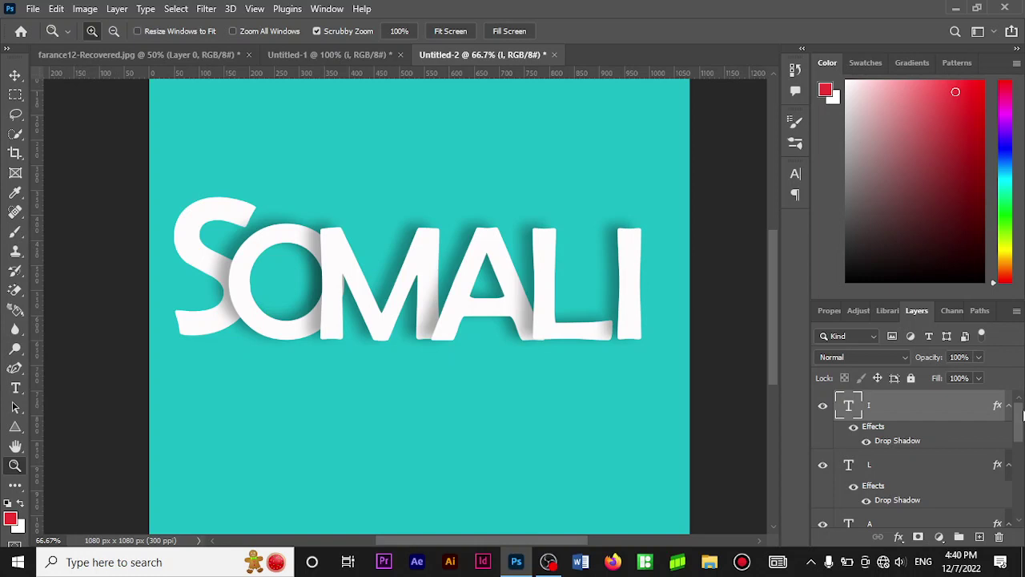
pyautogui.moveTo(1023, 414); pyautogui.dragTo(1022, 496)
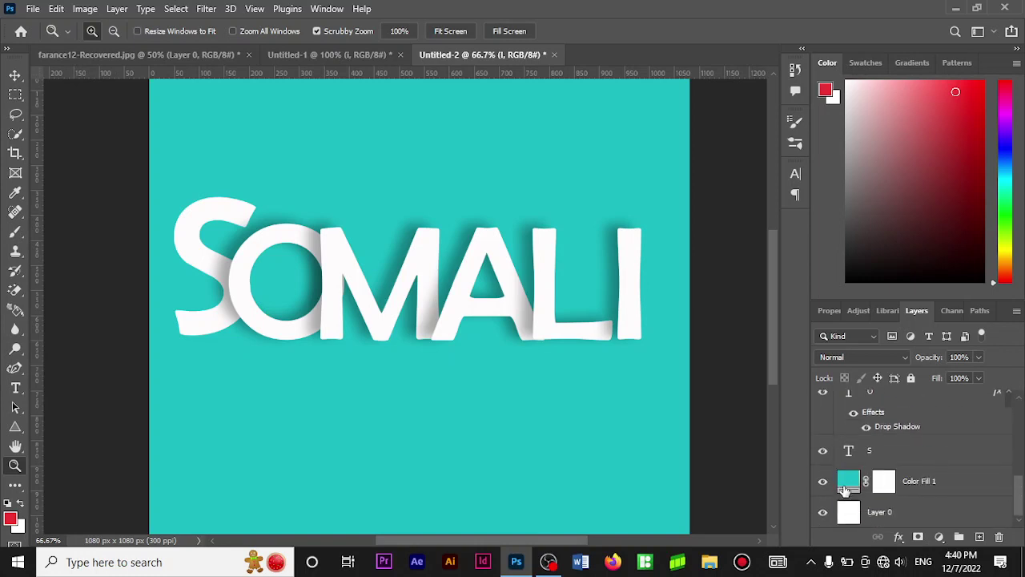
pyautogui.doubleClick(845, 489)
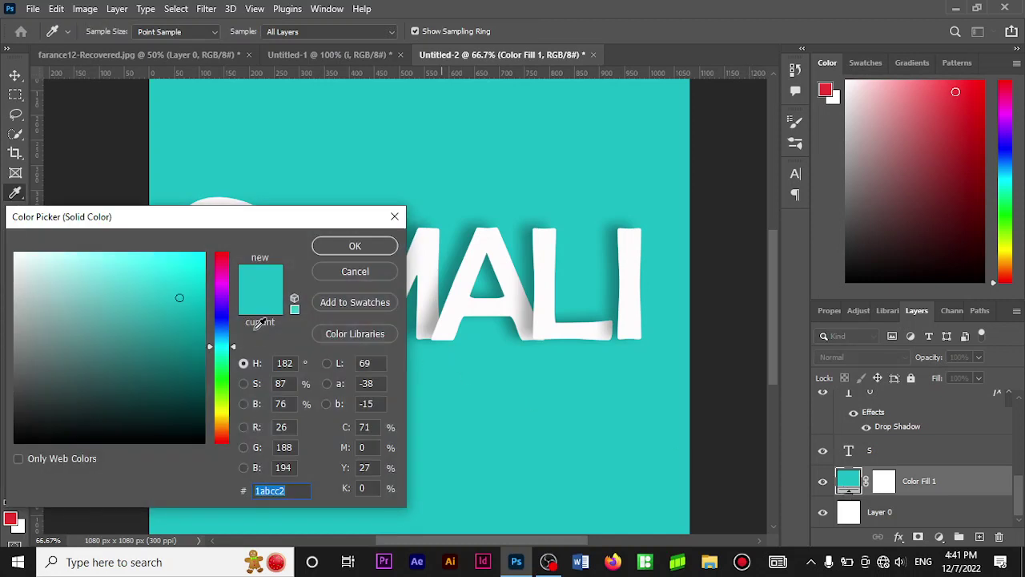
pyautogui.click(28, 409)
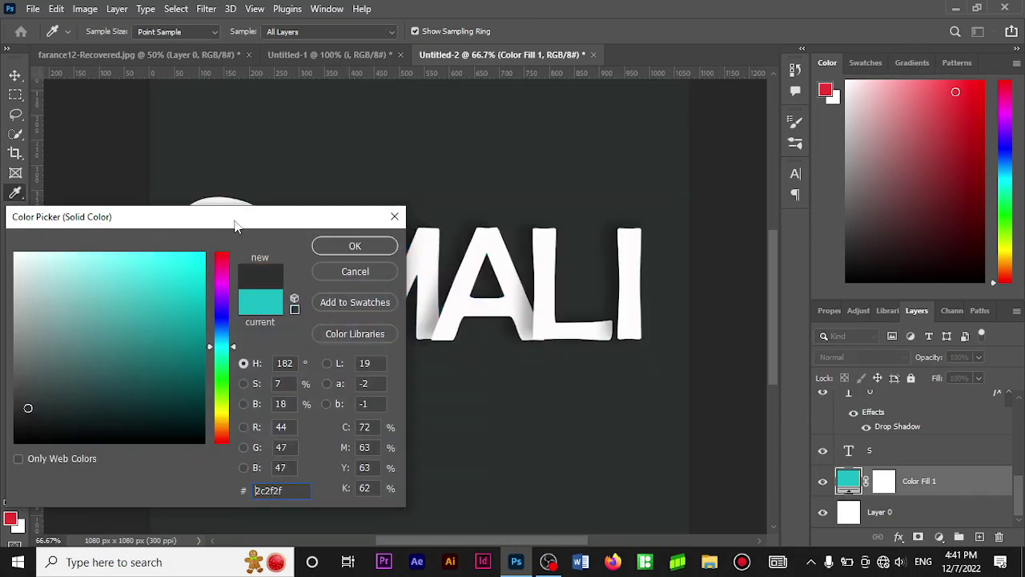
pyautogui.moveTo(235, 226)
pyautogui.mouseDown()
pyautogui.moveTo(581, 433)
pyautogui.moveTo(519, 441)
pyautogui.moveTo(464, 411)
pyautogui.mouseUp()
pyautogui.click(451, 469)
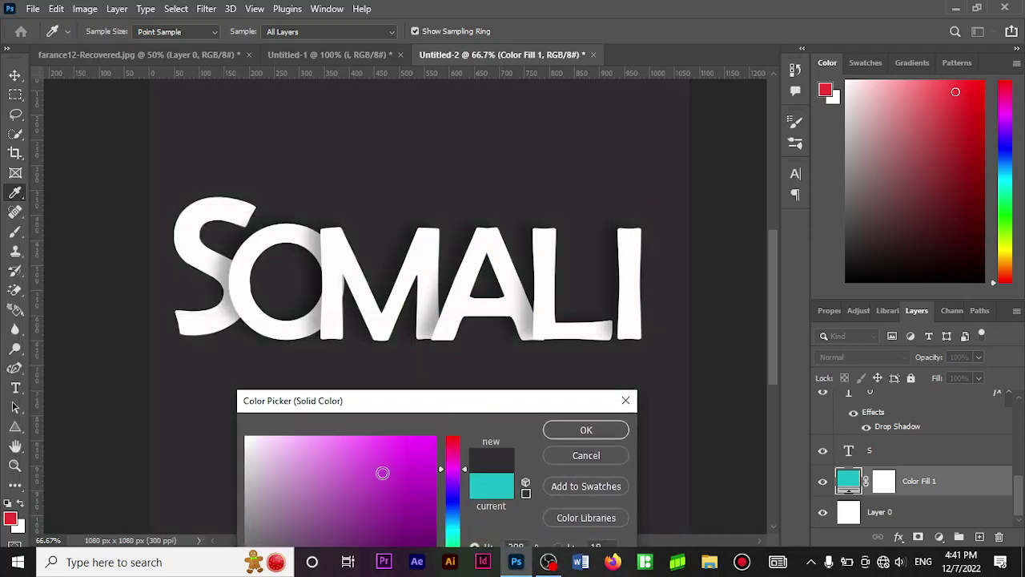
pyautogui.click(372, 472)
pyautogui.click(323, 491)
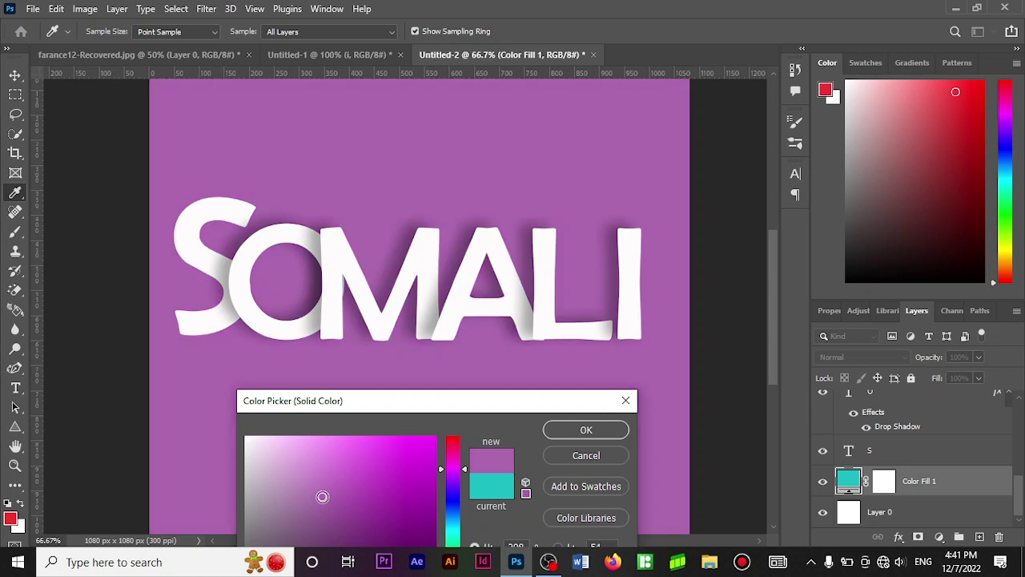
pyautogui.click(306, 504)
pyautogui.click(338, 497)
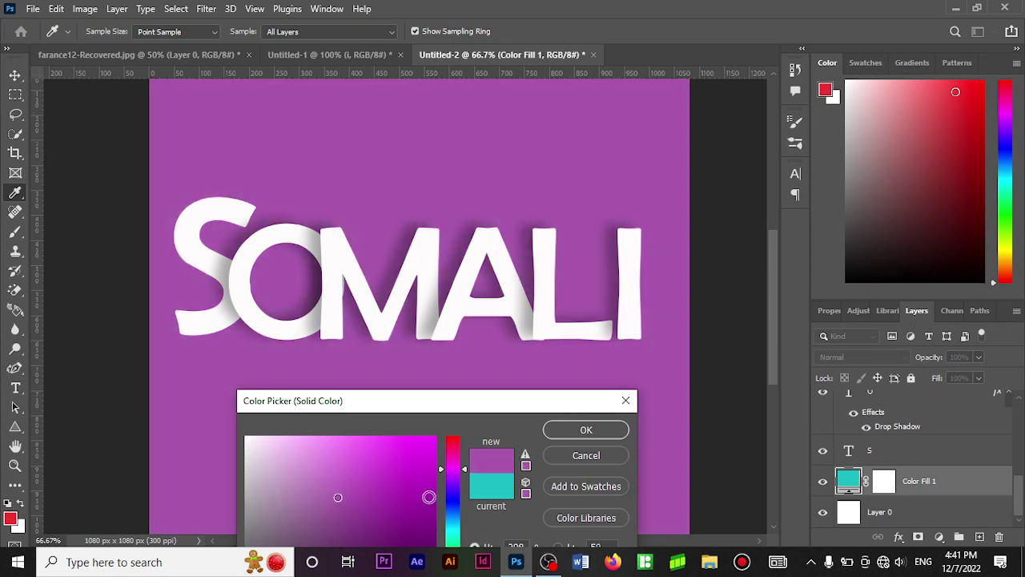
pyautogui.click(451, 500)
pyautogui.click(400, 494)
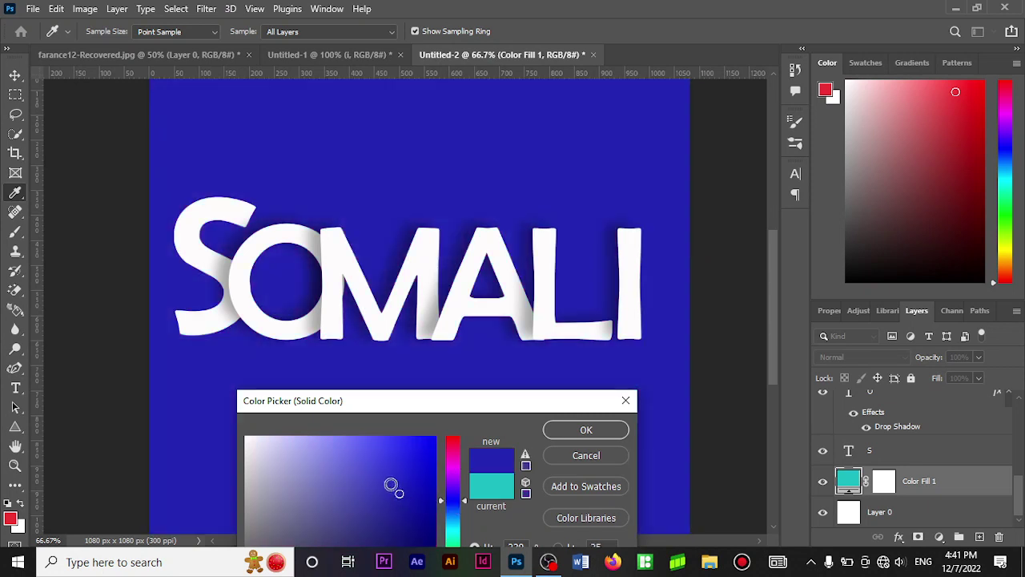
pyautogui.click(364, 478)
pyautogui.click(329, 485)
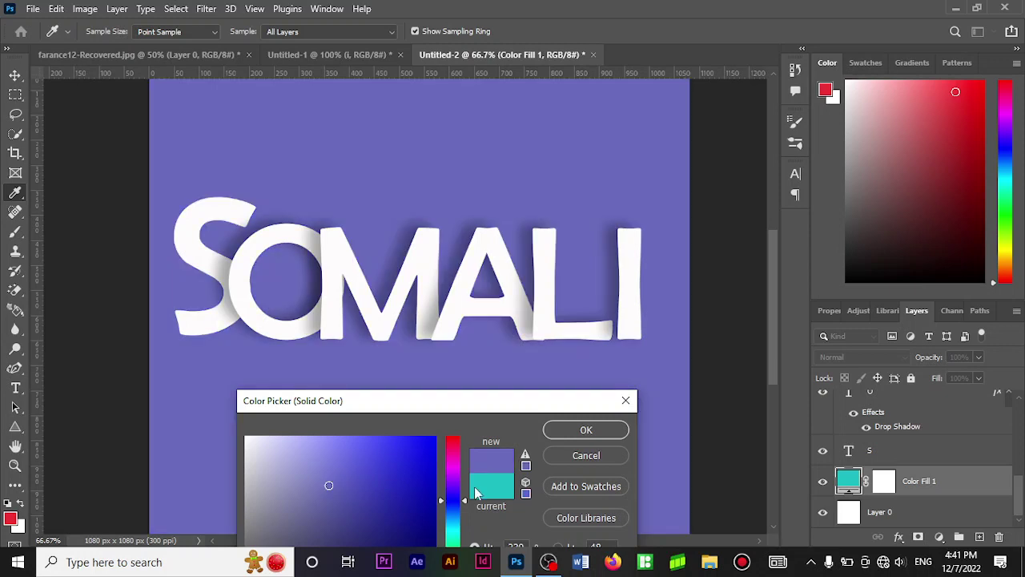
pyautogui.click(450, 533)
pyautogui.click(327, 466)
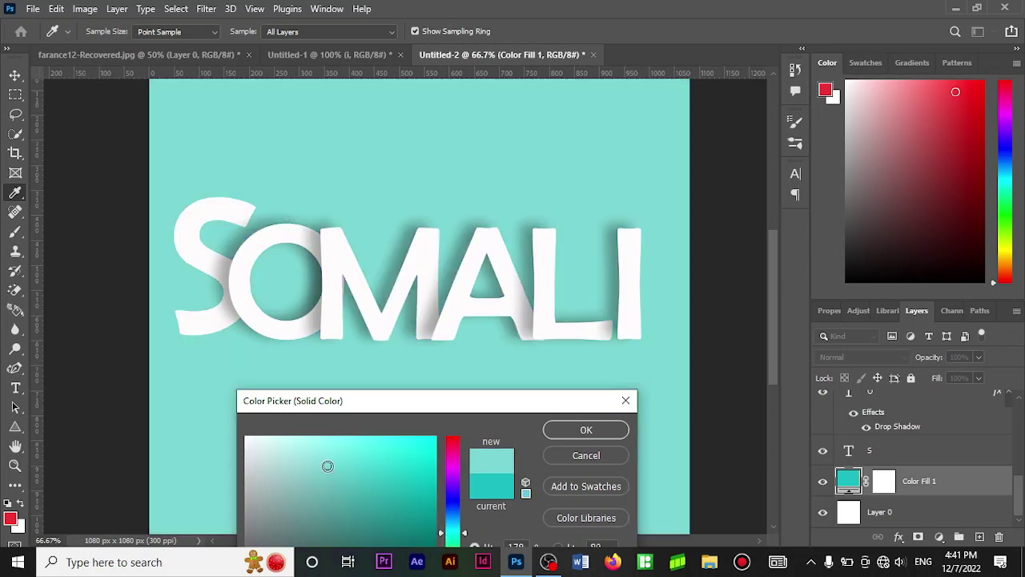
pyautogui.click(303, 479)
pyautogui.click(307, 497)
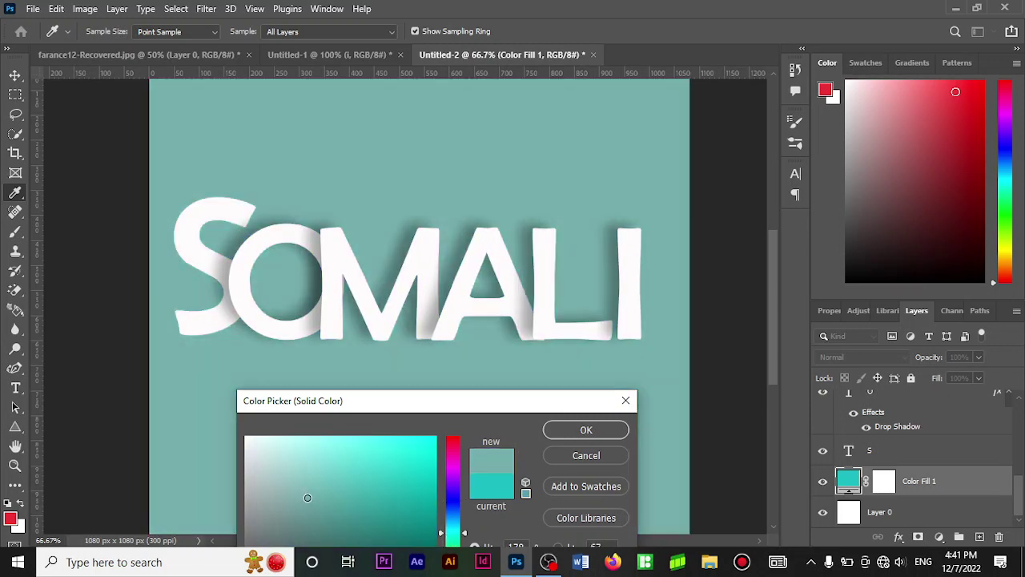
pyautogui.click(451, 460)
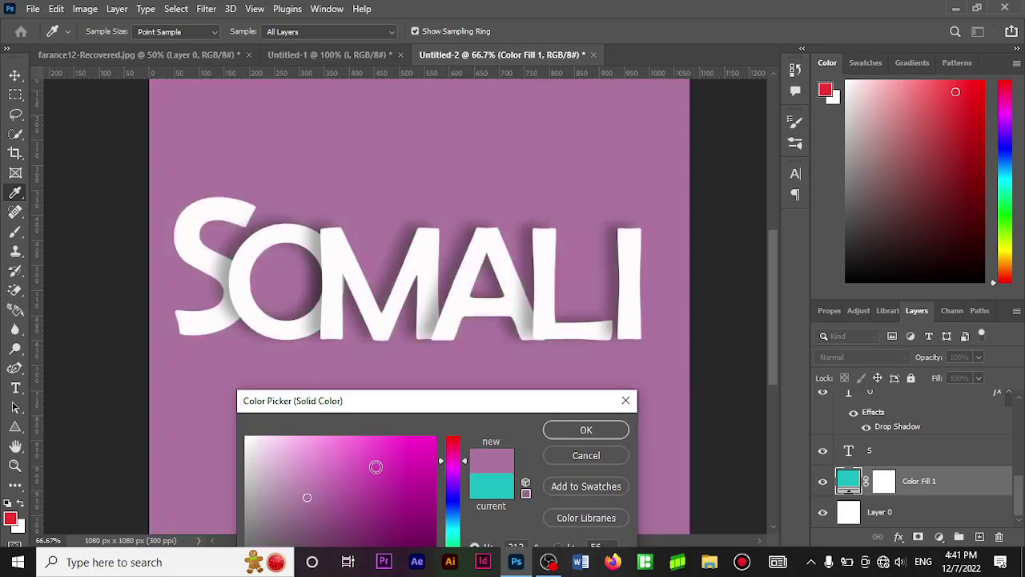
pyautogui.click(375, 466)
pyautogui.click(352, 473)
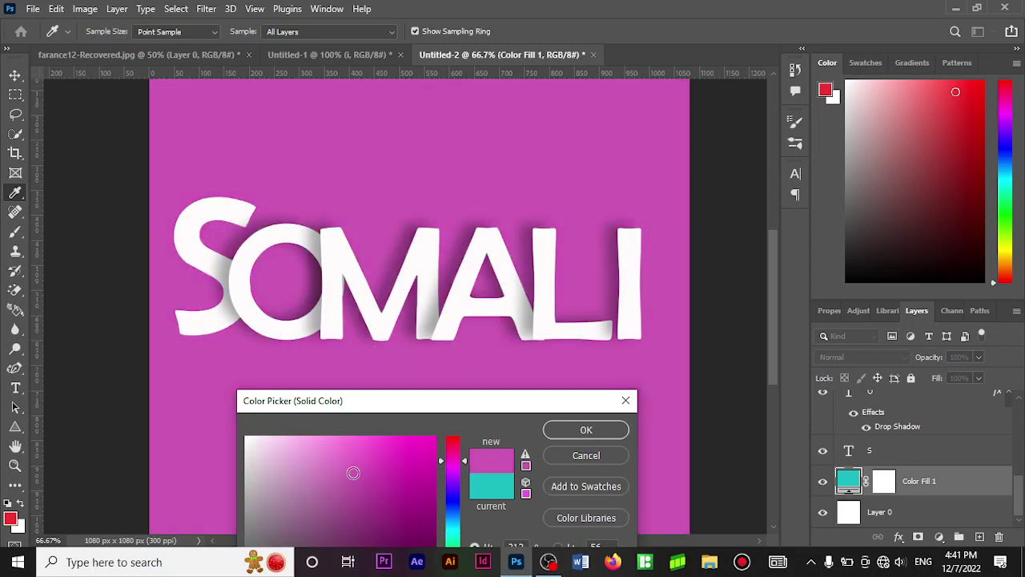
pyautogui.press('z')
pyautogui.click(627, 402)
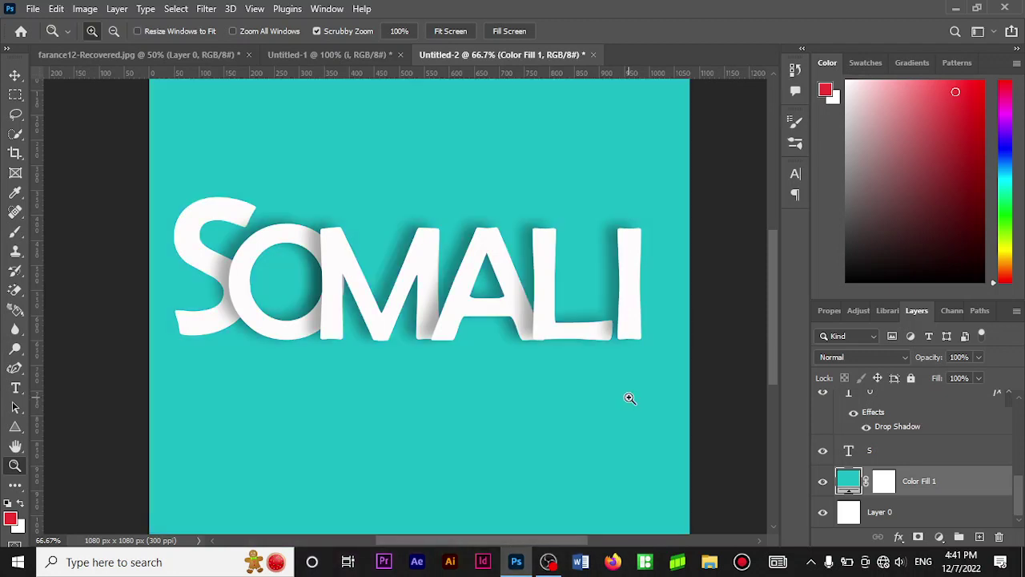